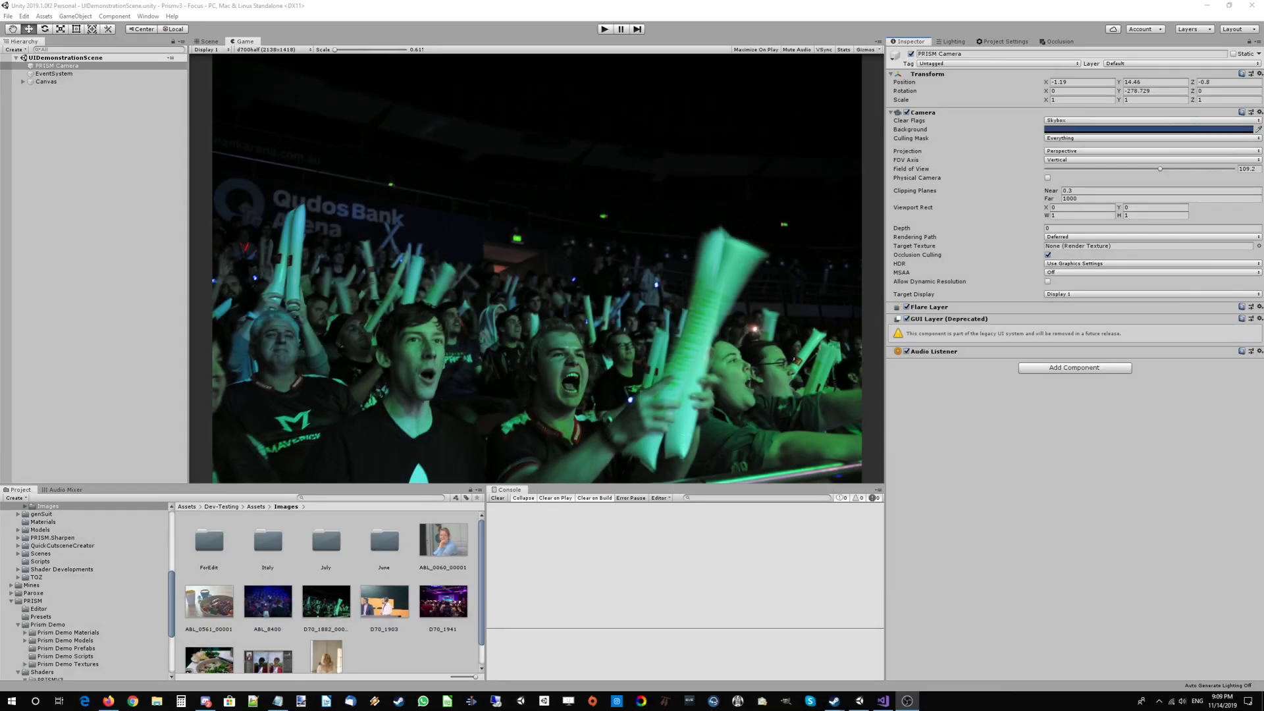
left_click(1074, 368)
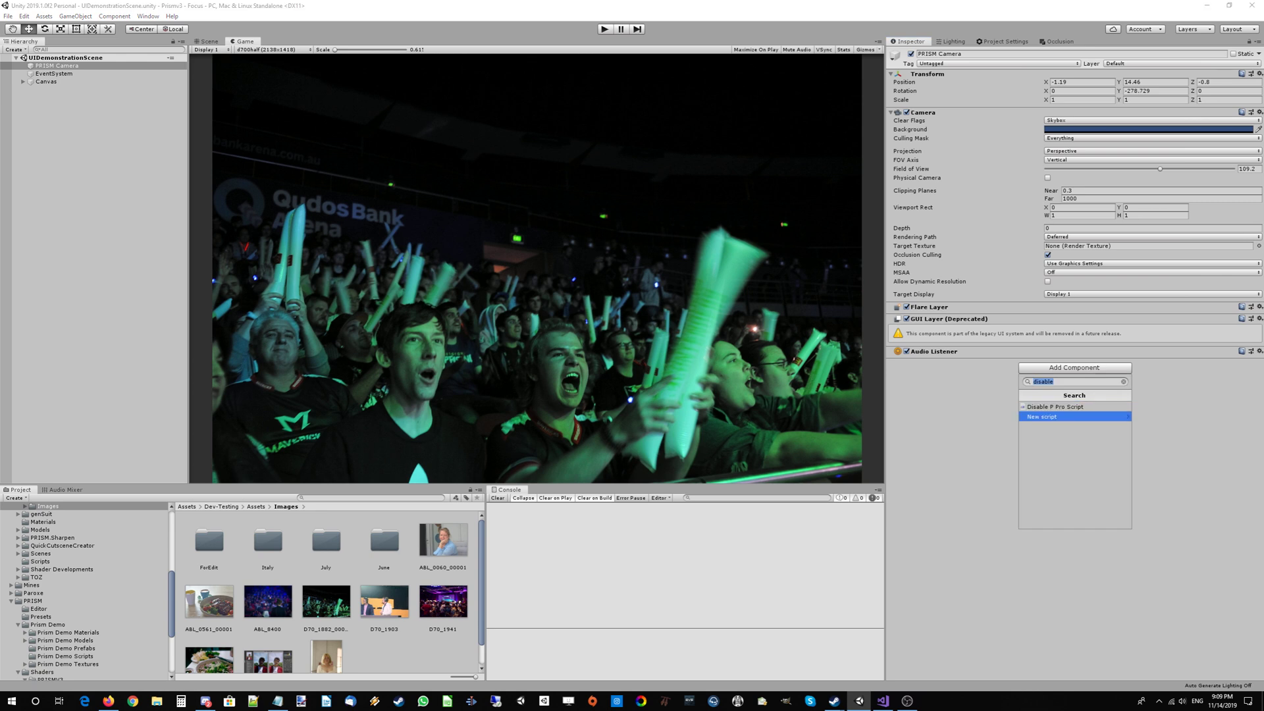
key("BackSpace")
key("Escape")
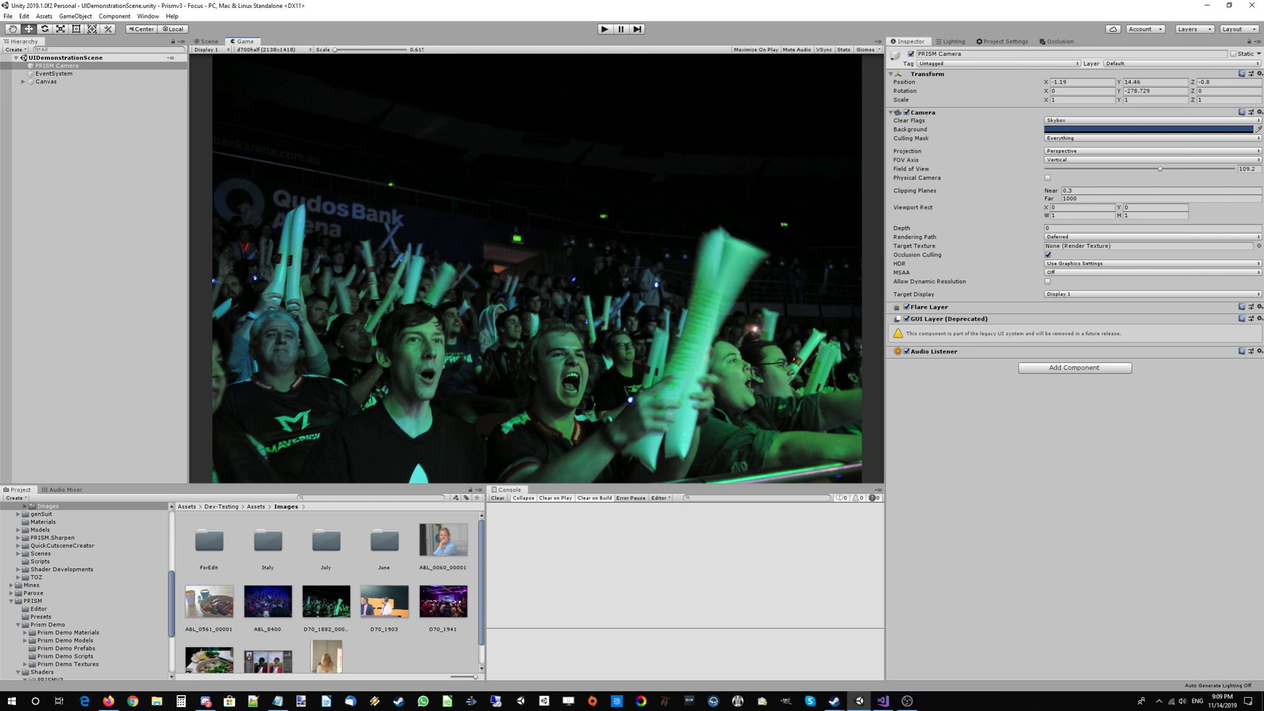
Step: Add a Post-process Layer component to the PRISM Camera, finding it by searching for "post"
key("ctrl+shift+a")
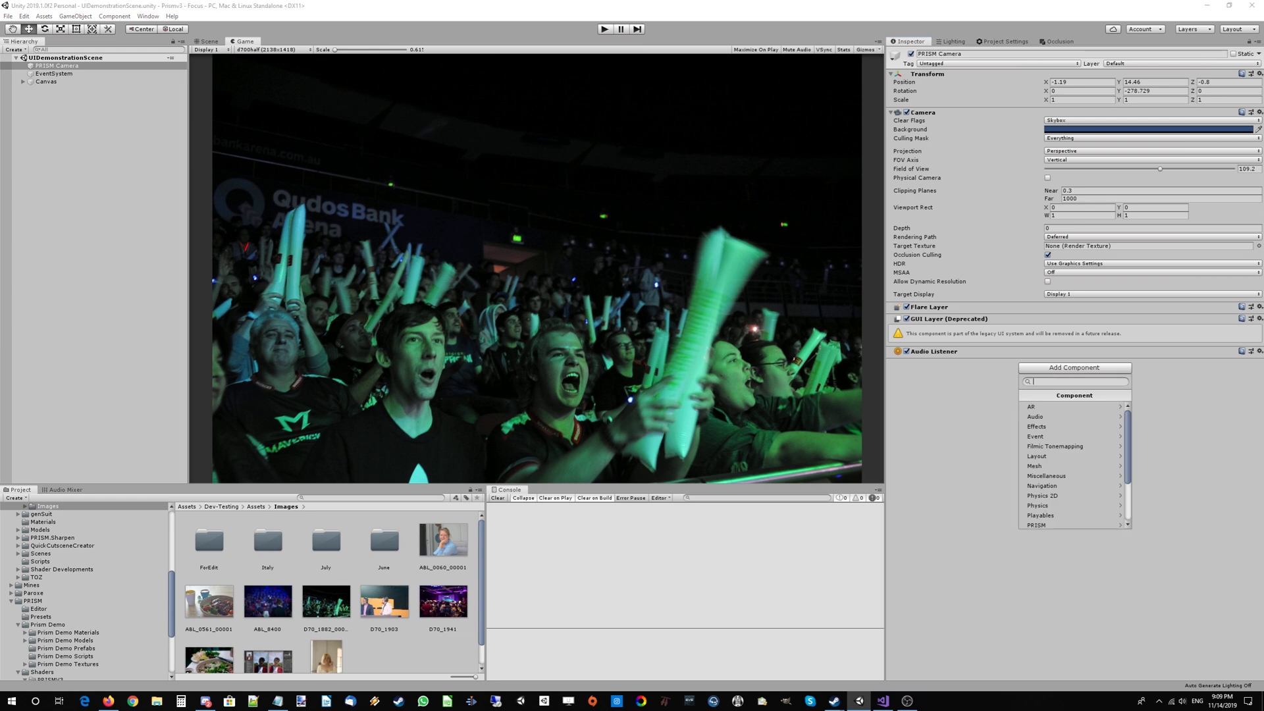
type("post")
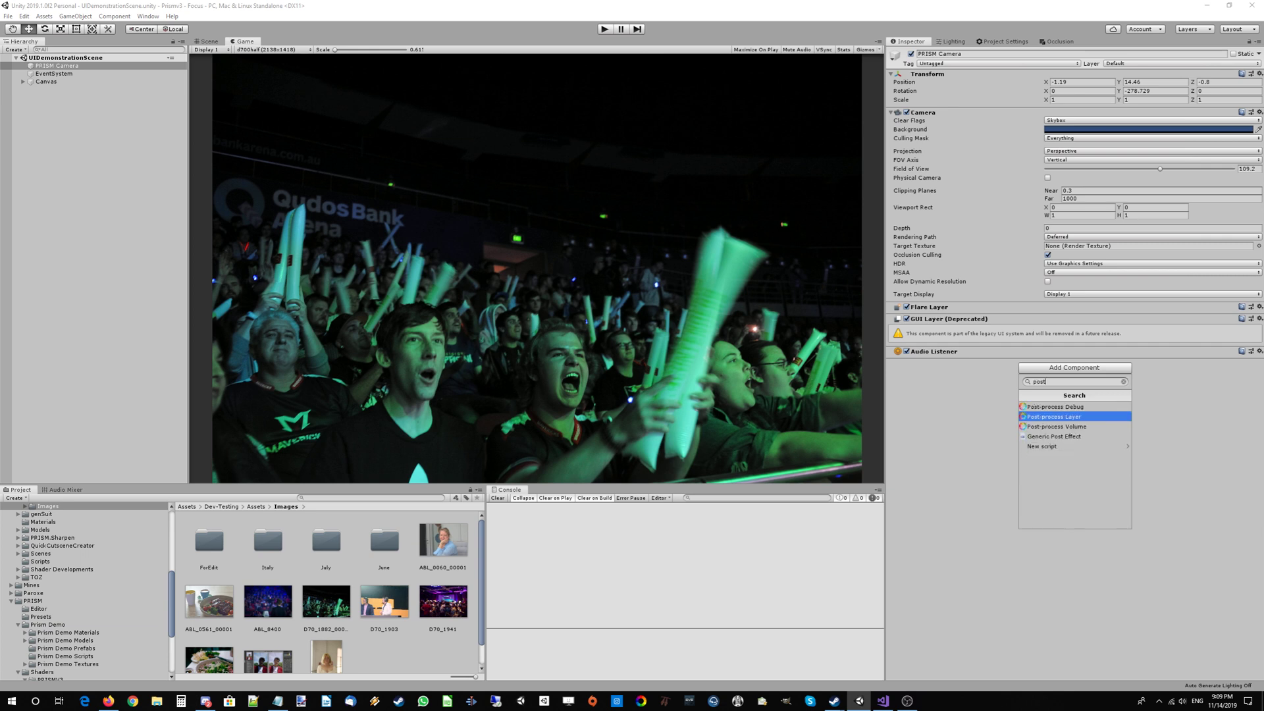
key("Up")
key("Down")
key("Down")
key("Up")
key("Down")
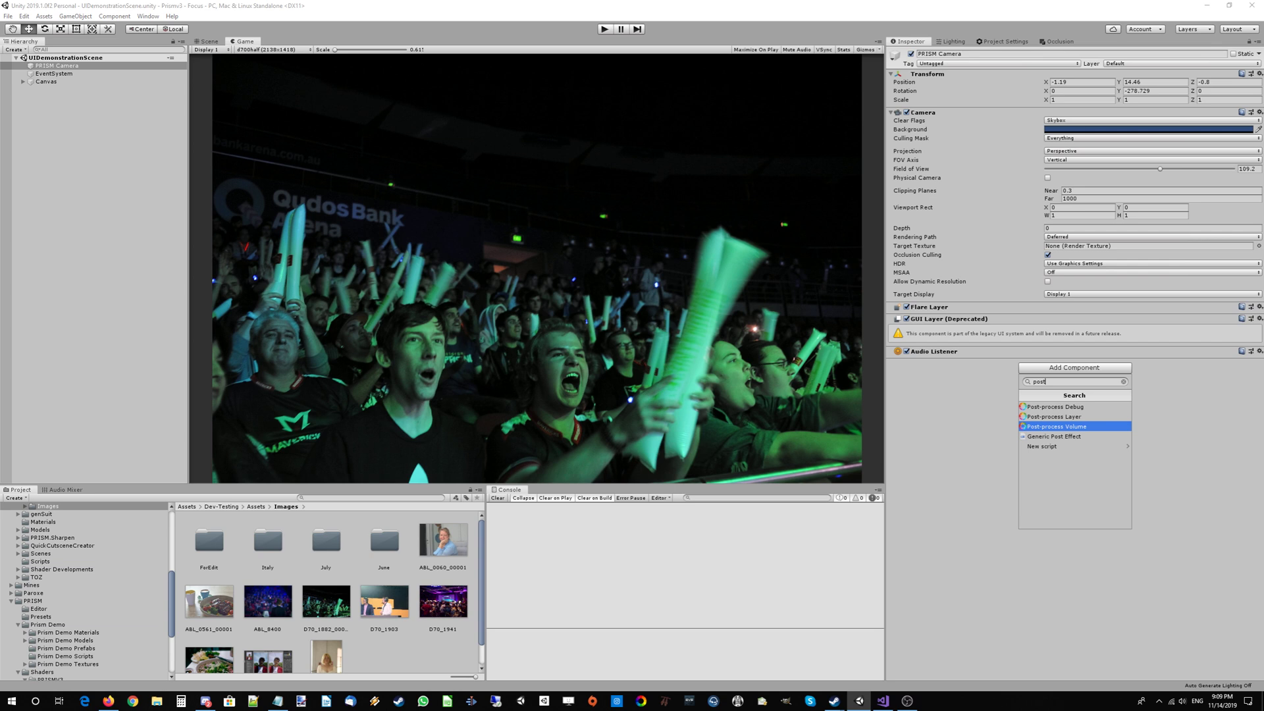
key("Up")
key("Return")
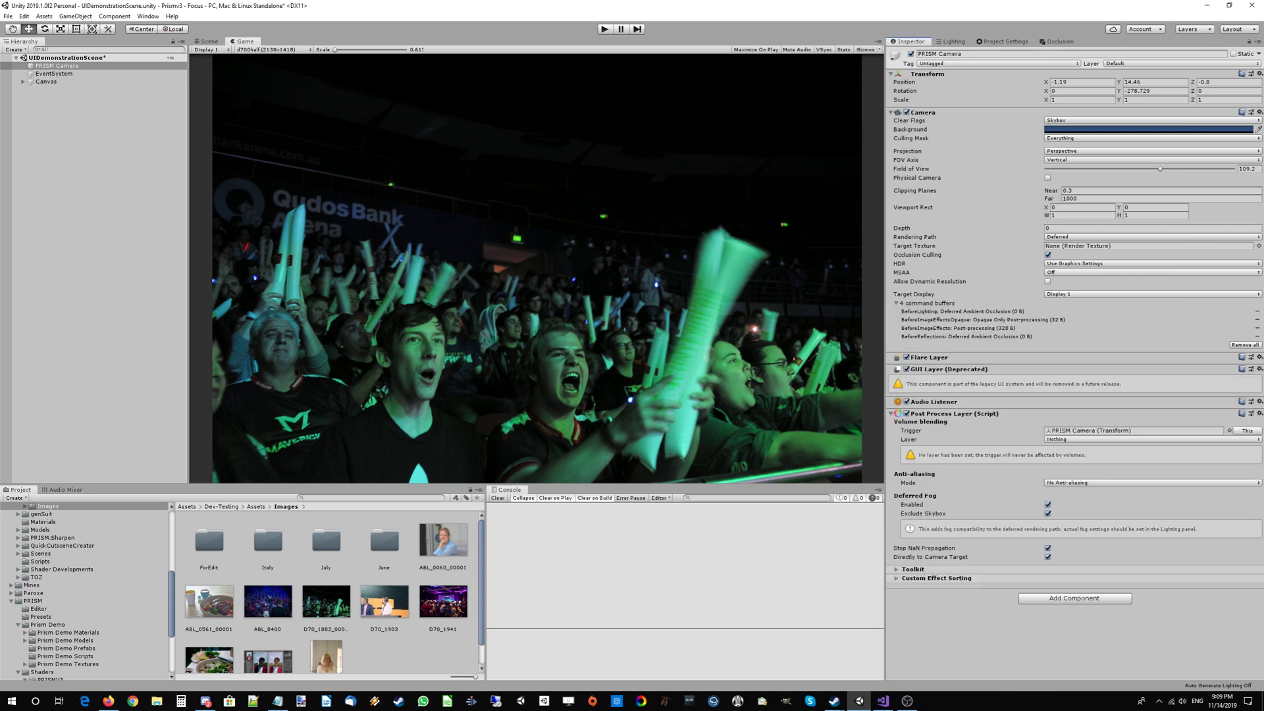
Step: Add a Post-process Volume component to the PRISM Camera
left_click(1075, 598)
key("Up")
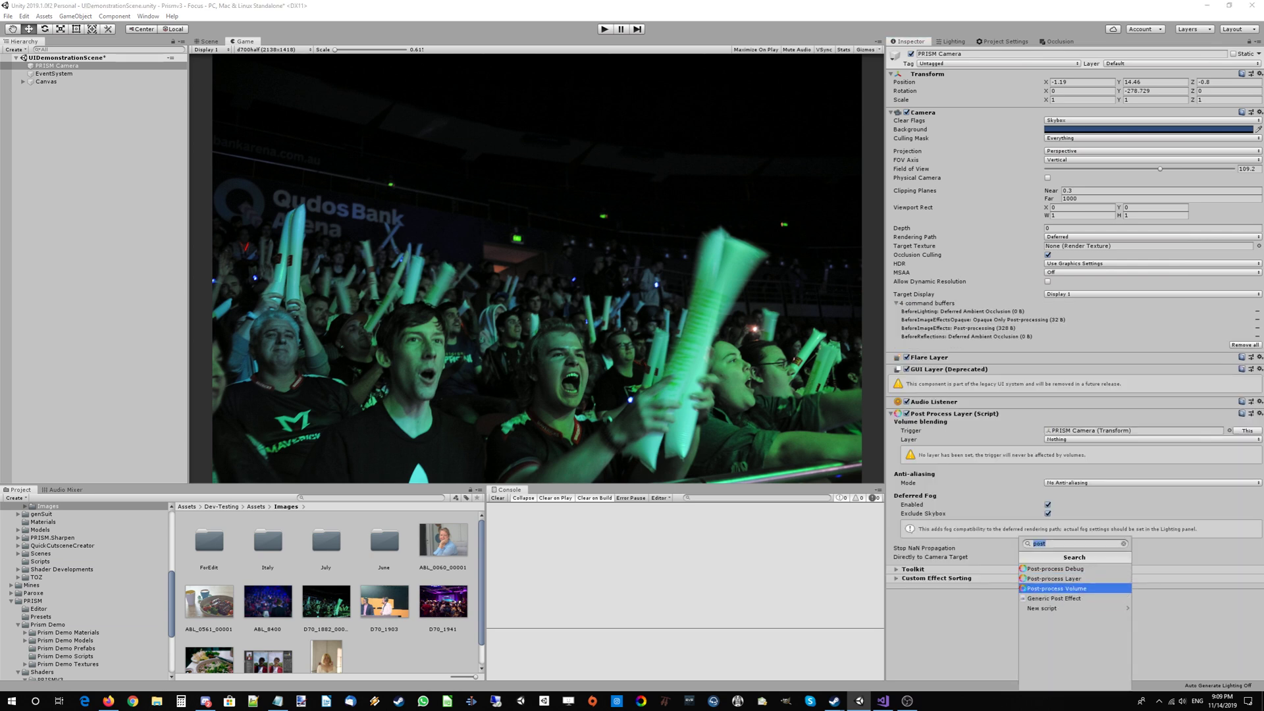
key("Return")
Step: Add a Post-process Debug component to the PRISM Camera and turn on its Histogram monitor
left_click(1070, 668)
key("Up")
key("Up")
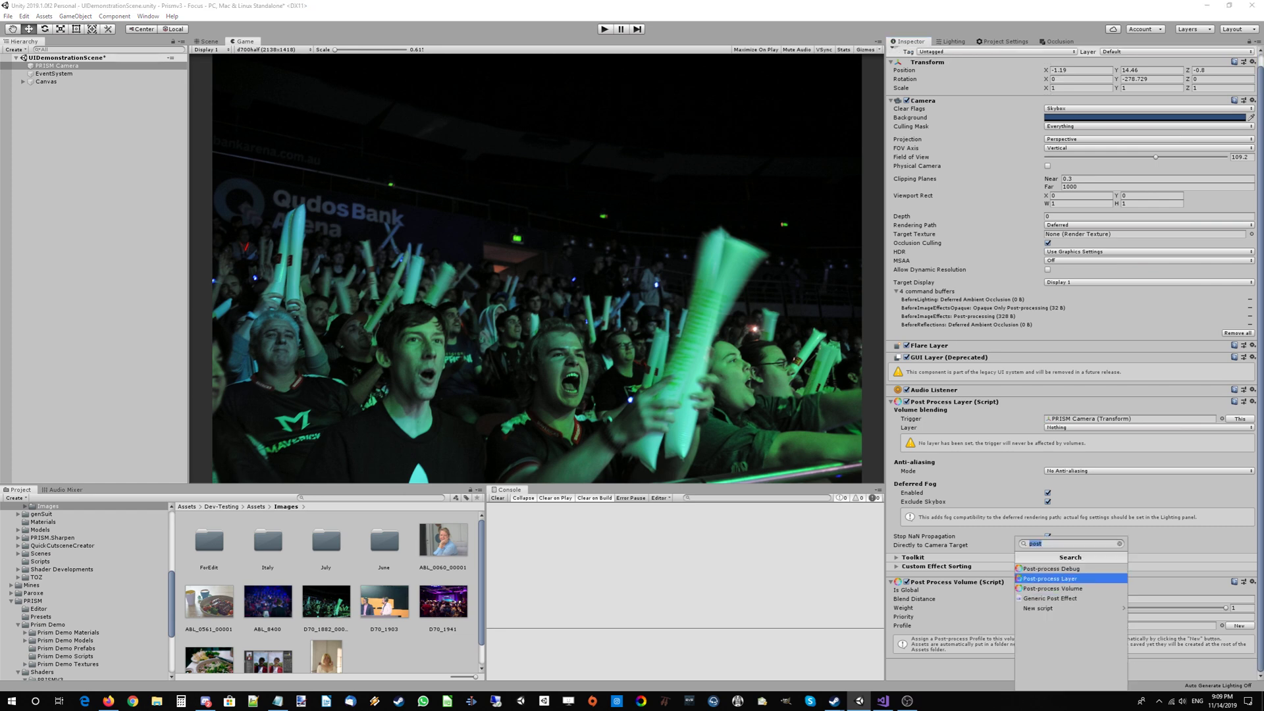
key("Return")
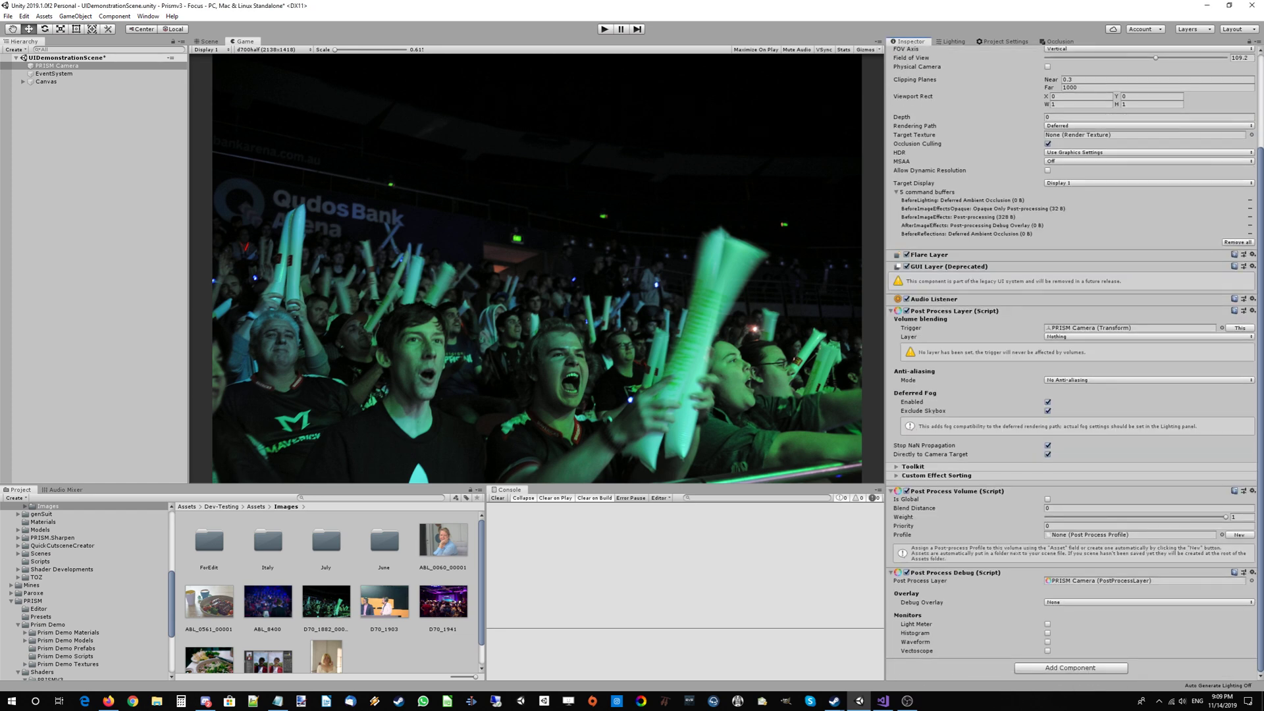
left_click(1048, 632)
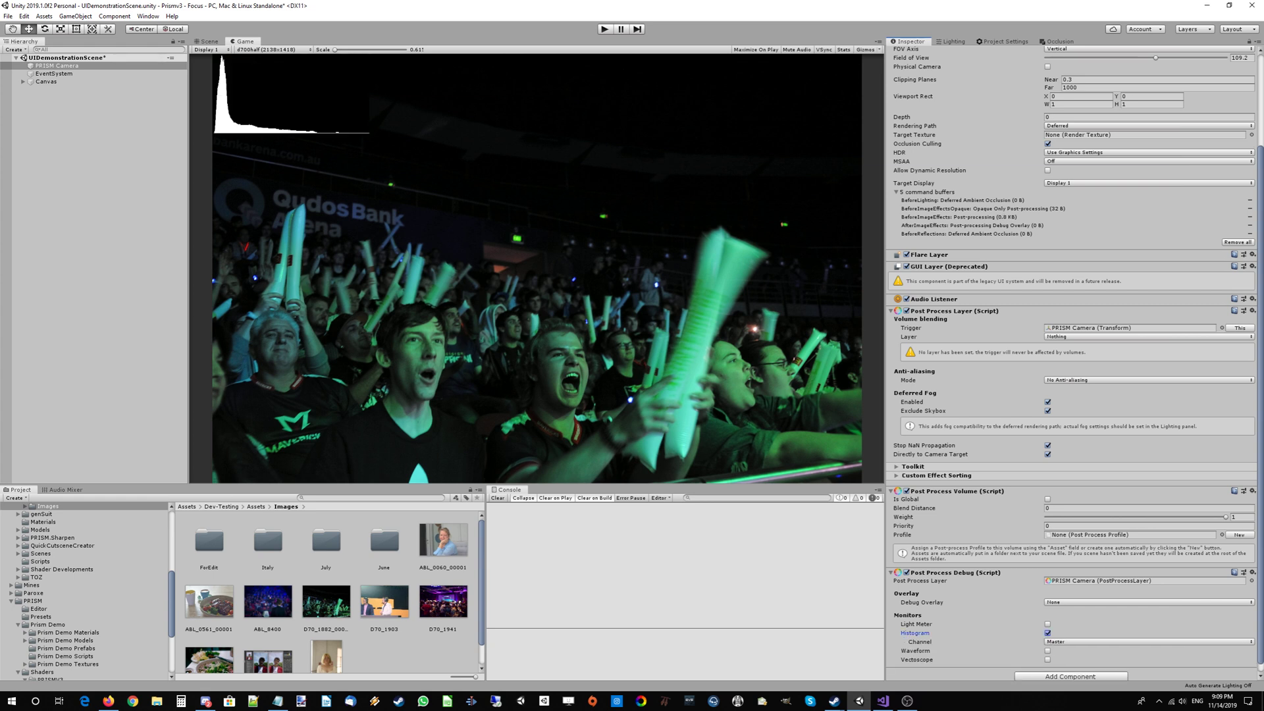
scroll(1071, 364, "down", 1)
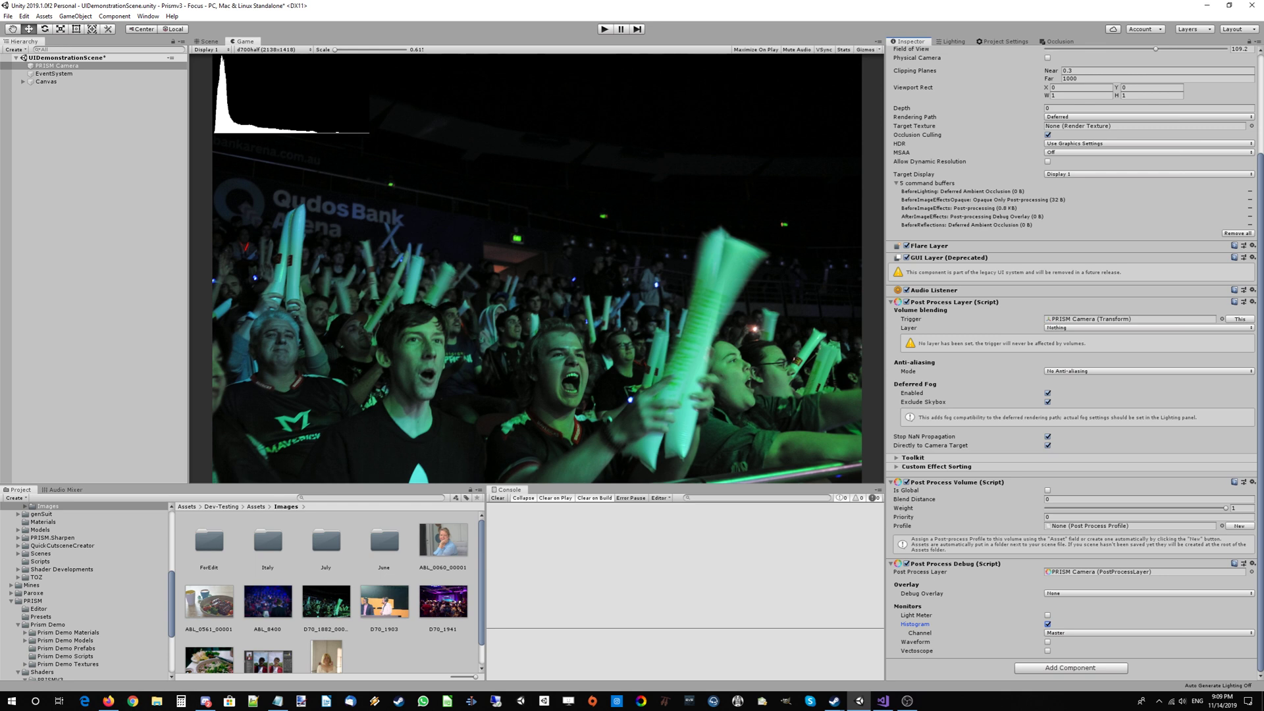
Step: In the Post Process Layer, disable Deferred Fog and set the volume blending layer to Everything
left_click(1048, 393)
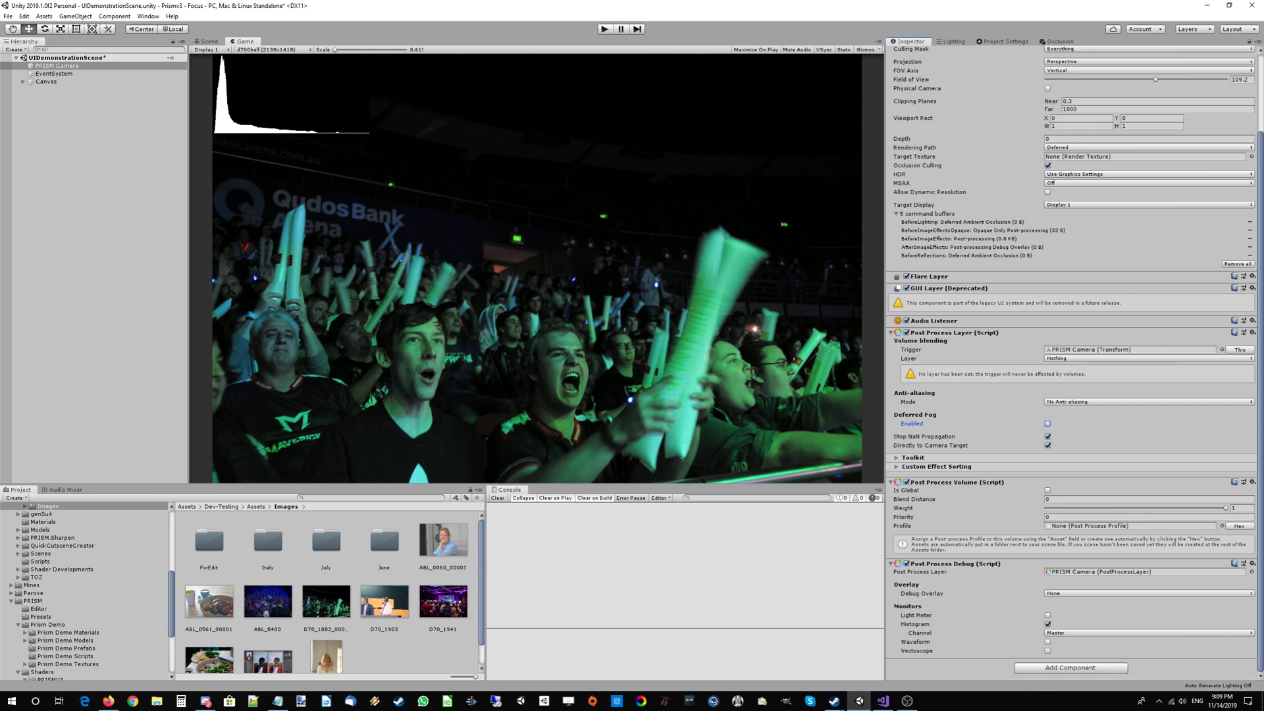
left_click(1086, 358)
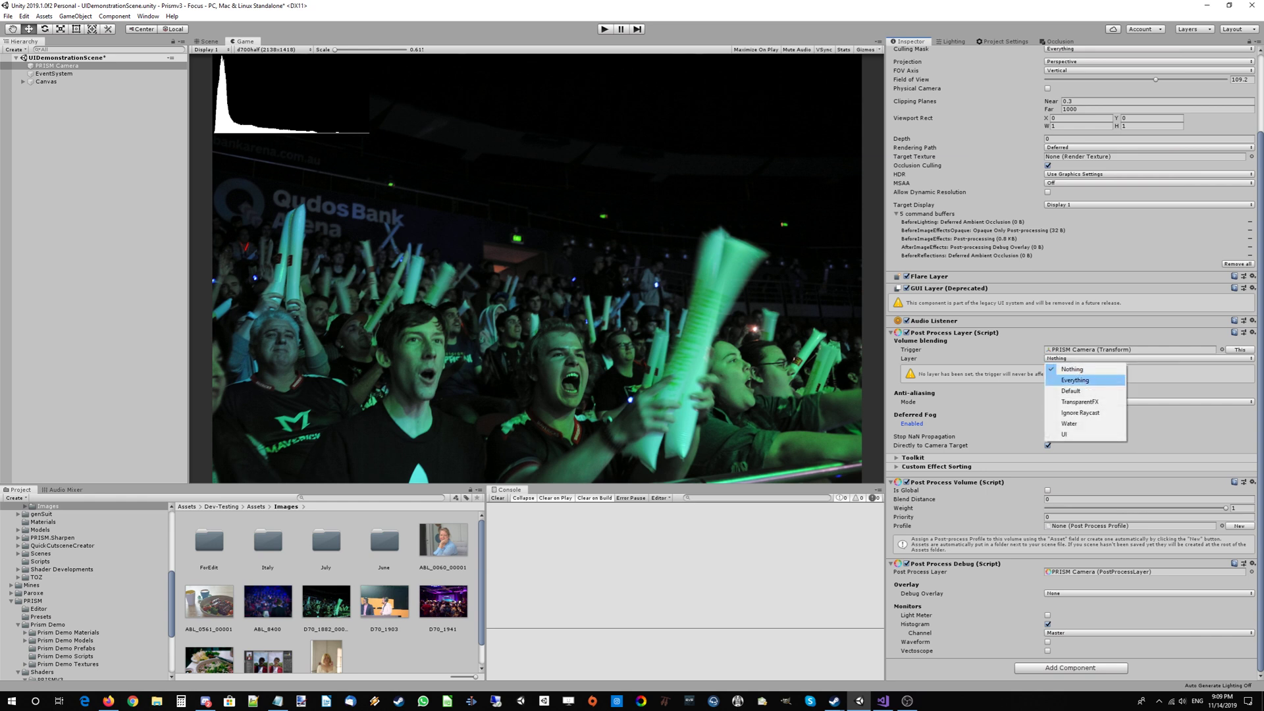
left_click(1079, 375)
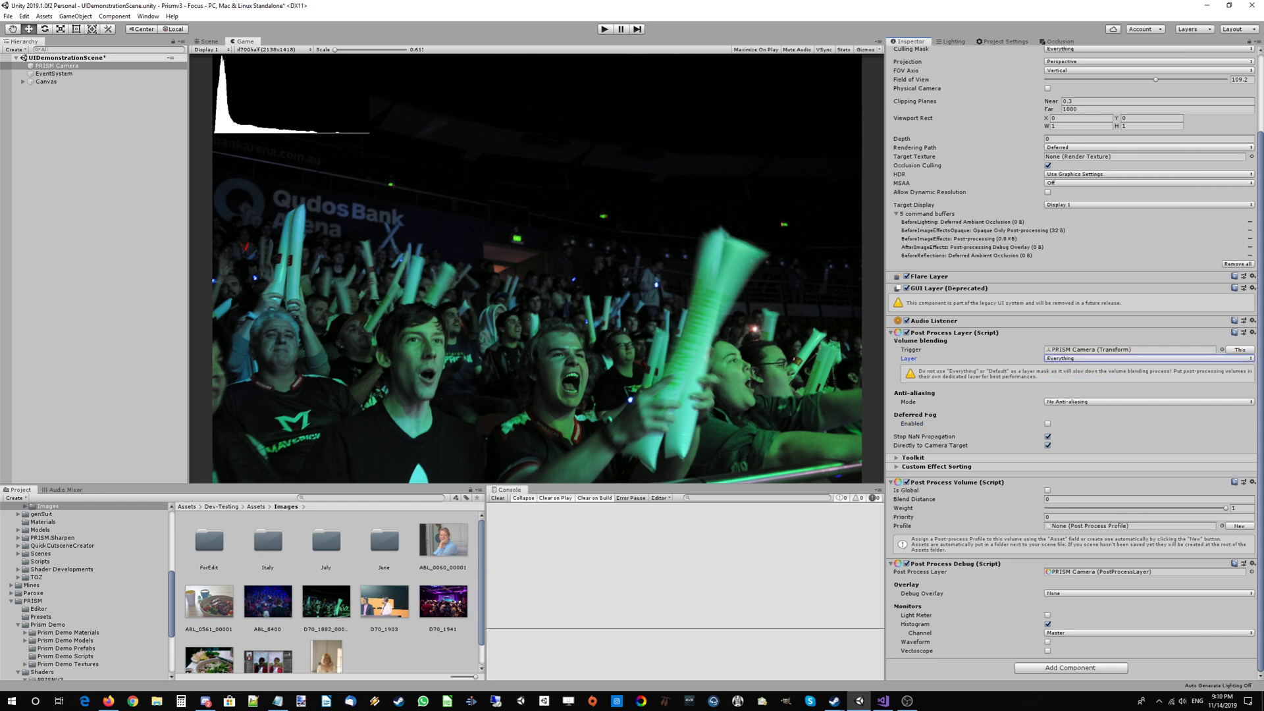
left_click(954, 332)
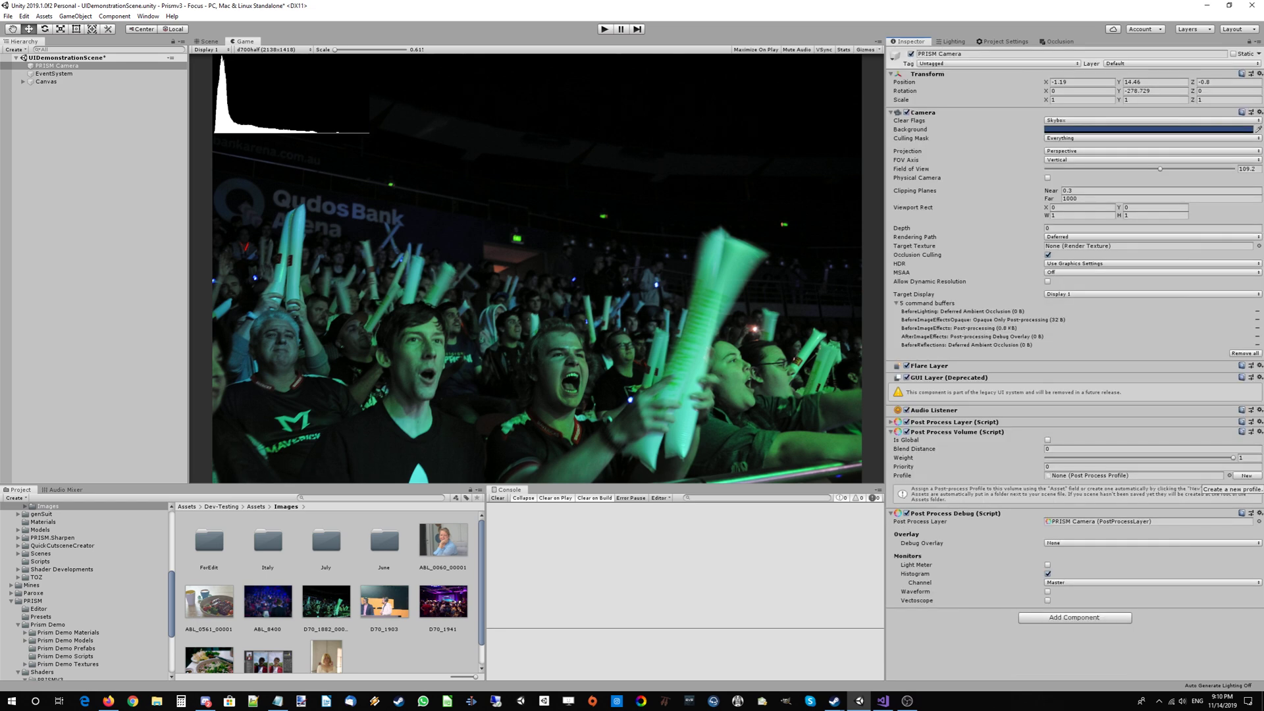
Step: Make the Post Process Volume global and create a new profile for it, locating that profile in the project
left_click(1047, 440)
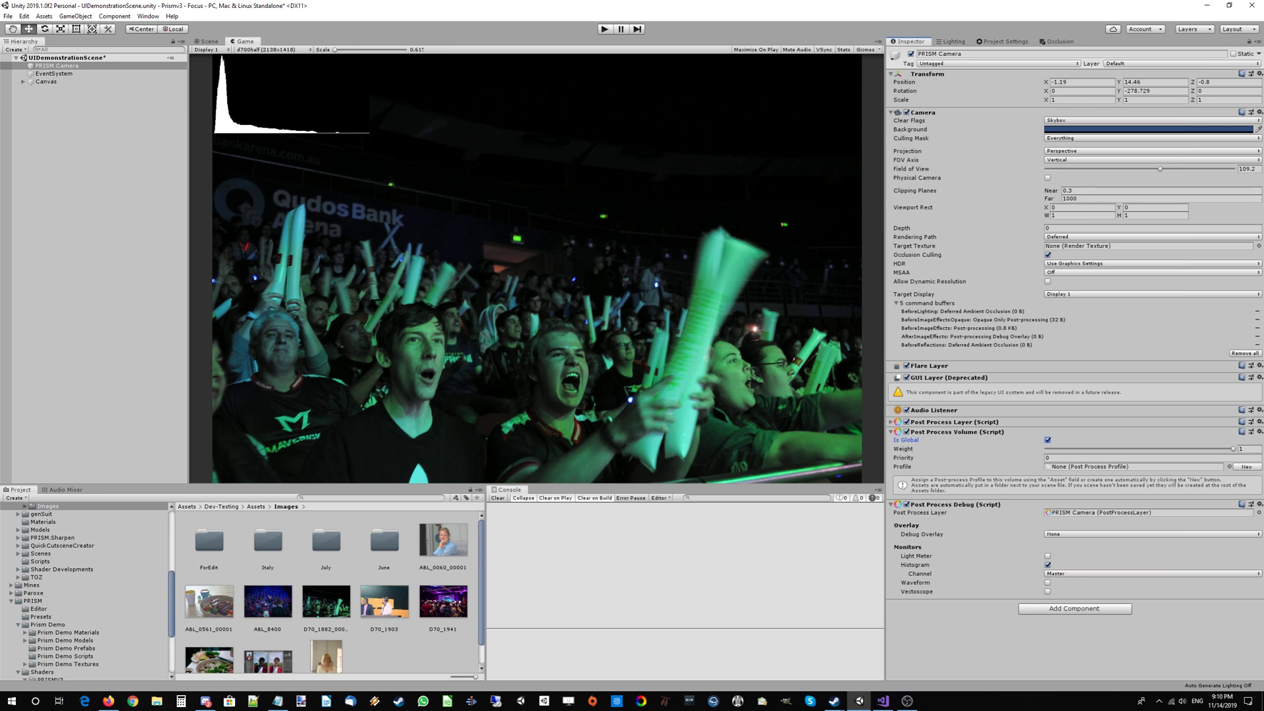
left_click(1246, 467)
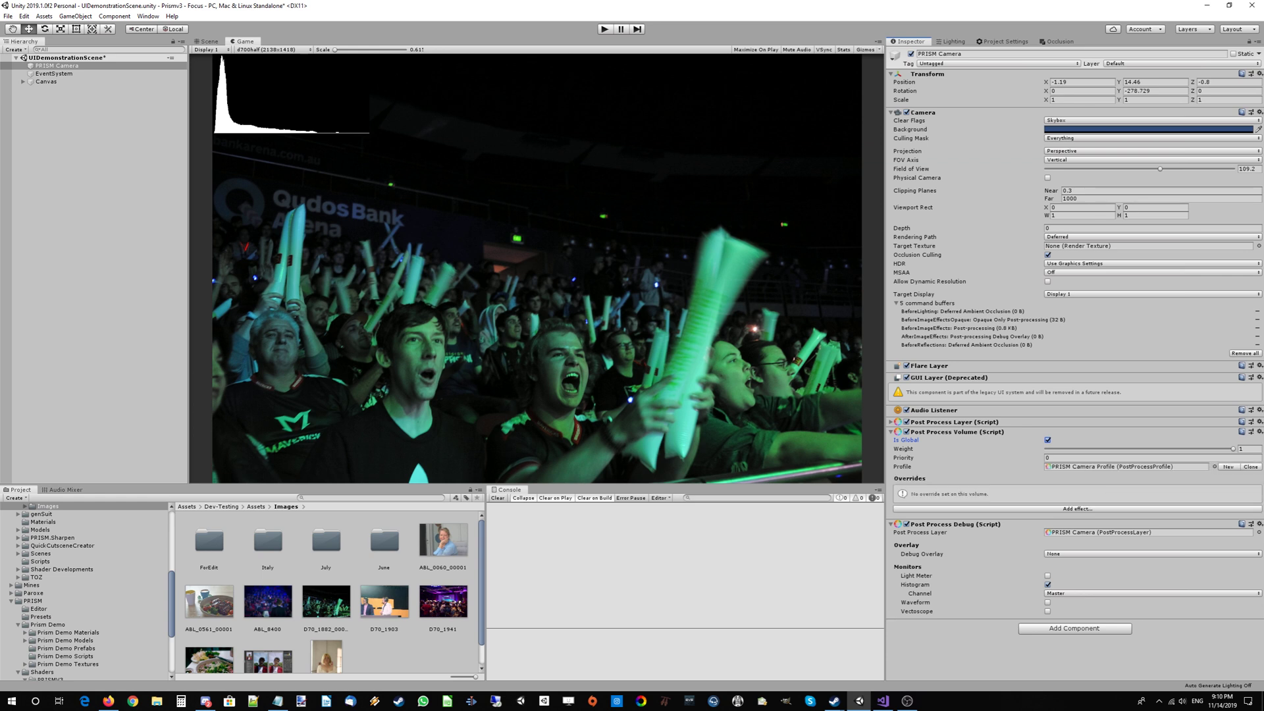
left_click(1126, 466)
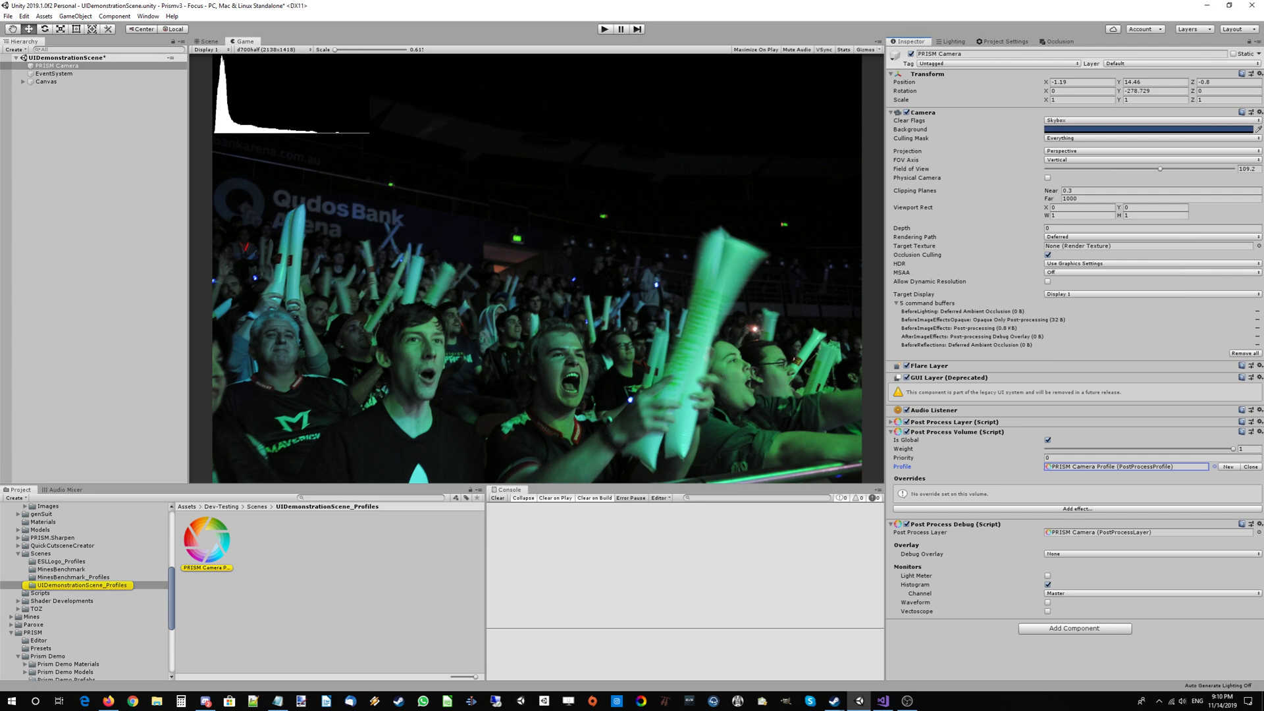
Step: Add the Prism Stack effect as an override on the Post Process Volume
left_click(1078, 509)
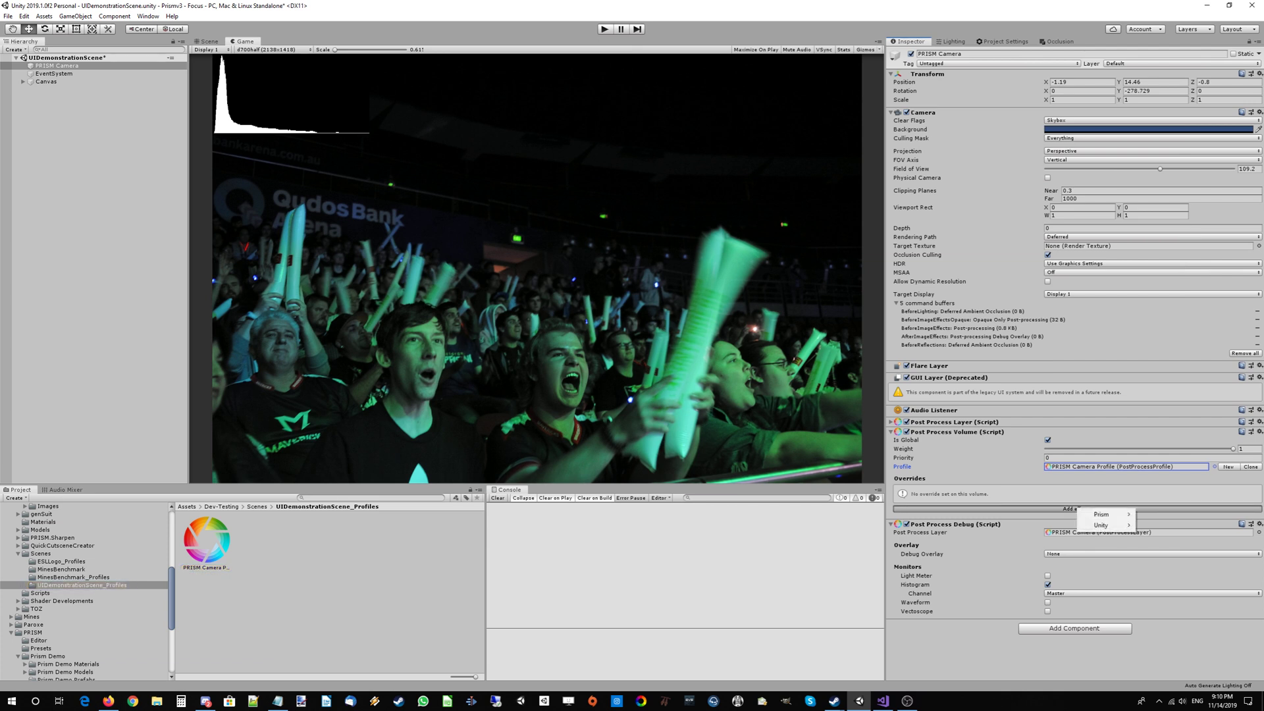
mouse_move(1103, 514)
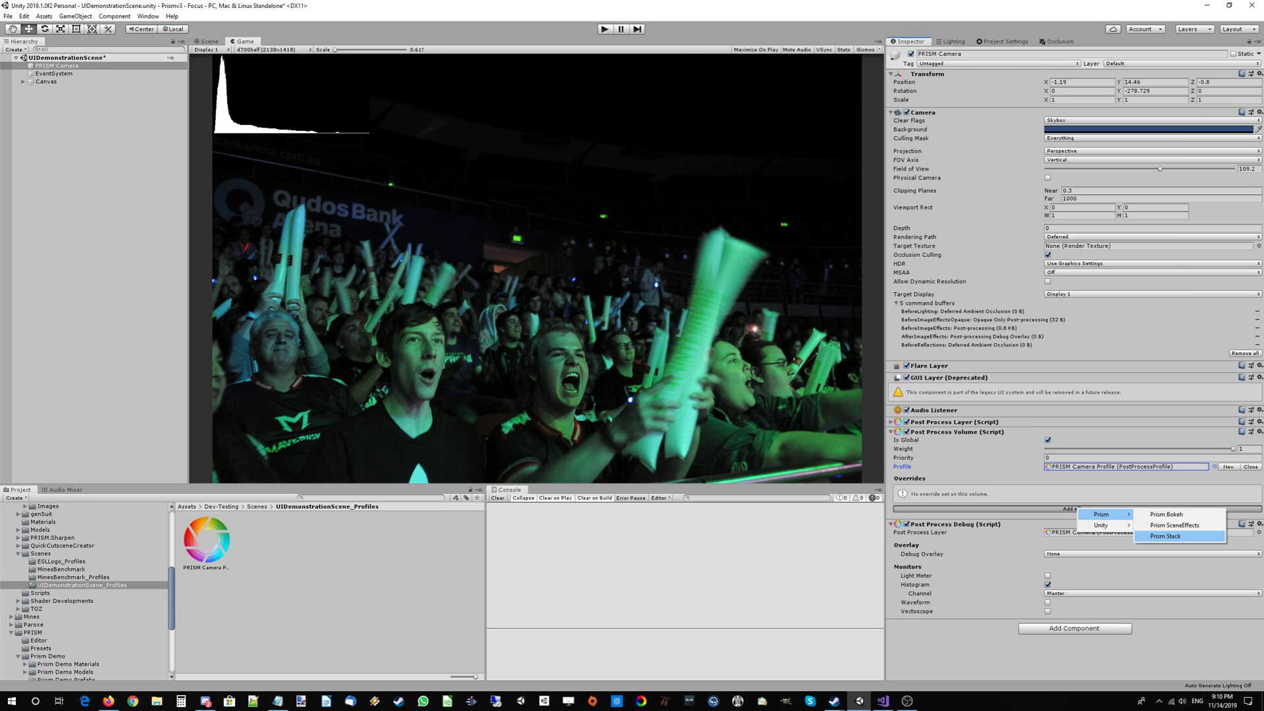
left_click(1165, 536)
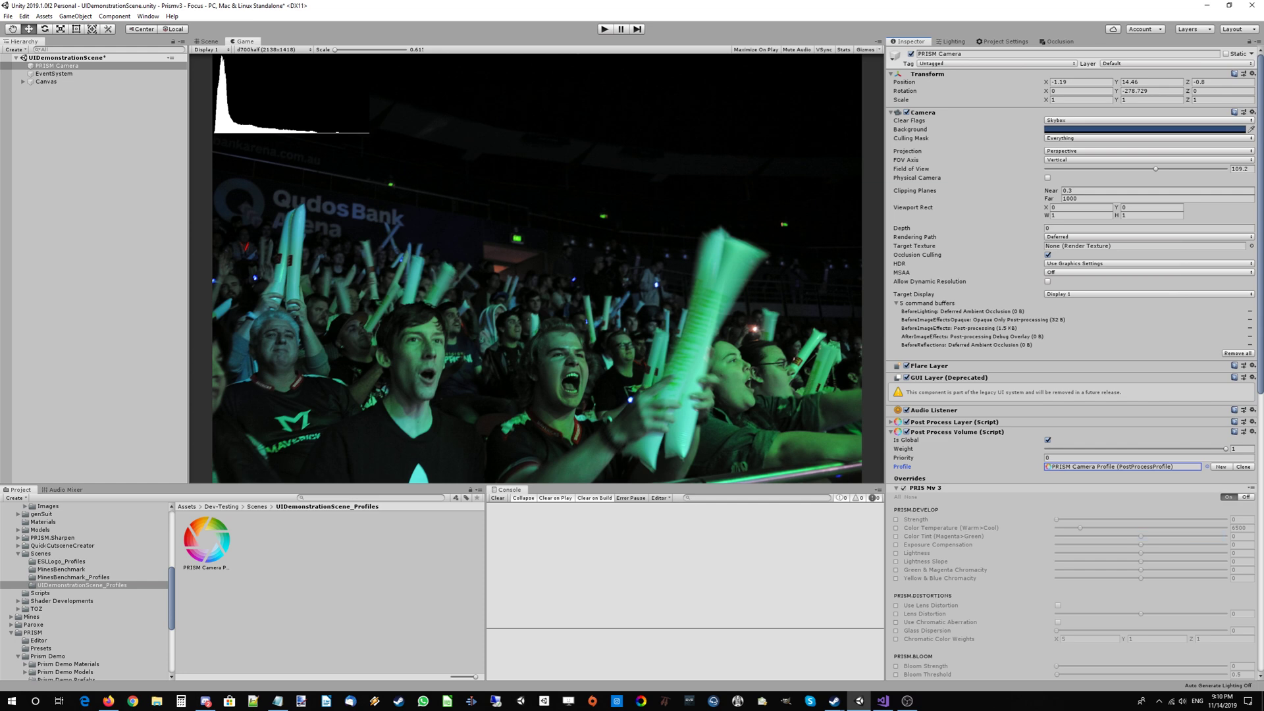
Step: Enable the overrides of all eight PRISM.DEVELOP parameters, from Strength through Yellow & Blue Chromacity
scroll(1073, 362, "down", 5)
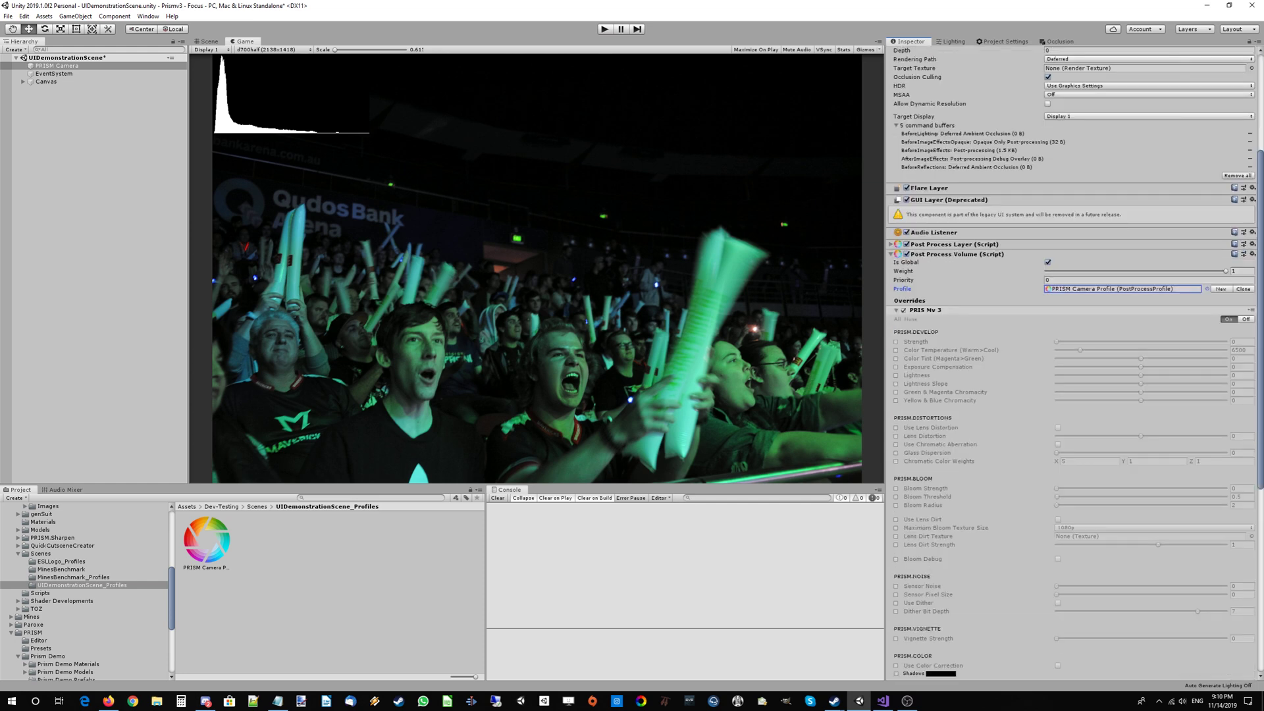
scroll(1073, 362, "down", 3)
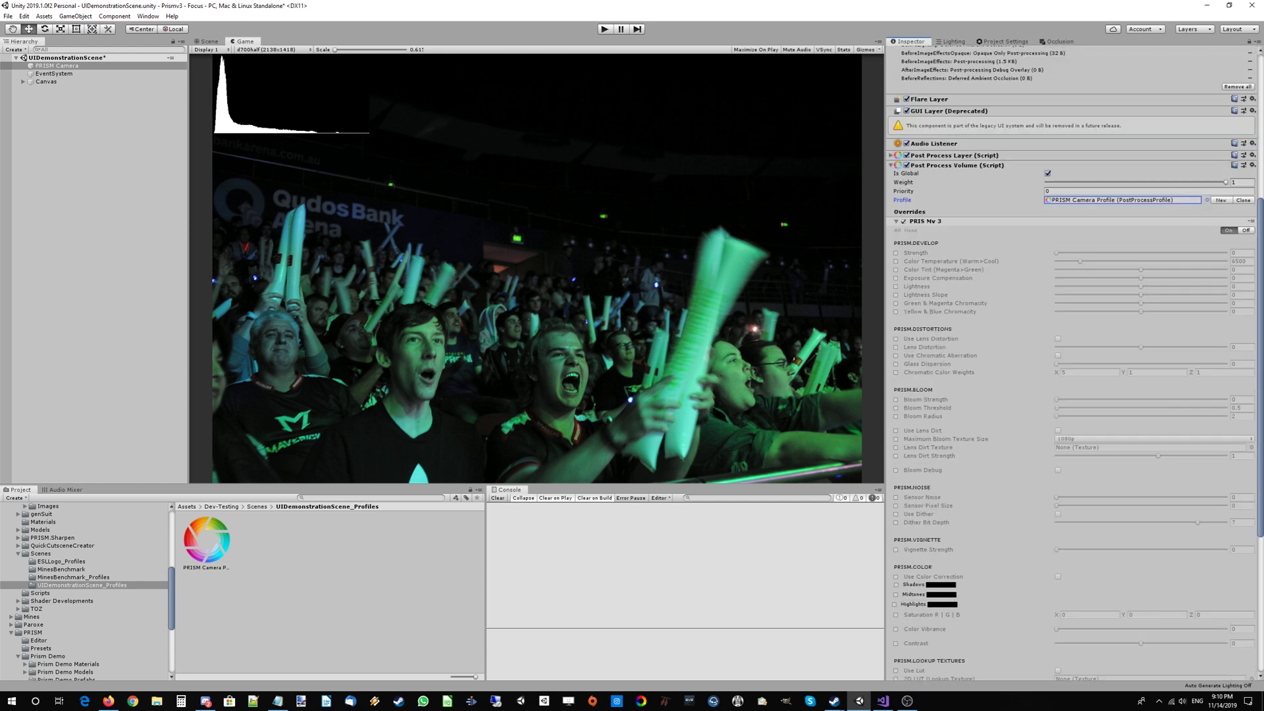
scroll(1073, 362, "up", 3)
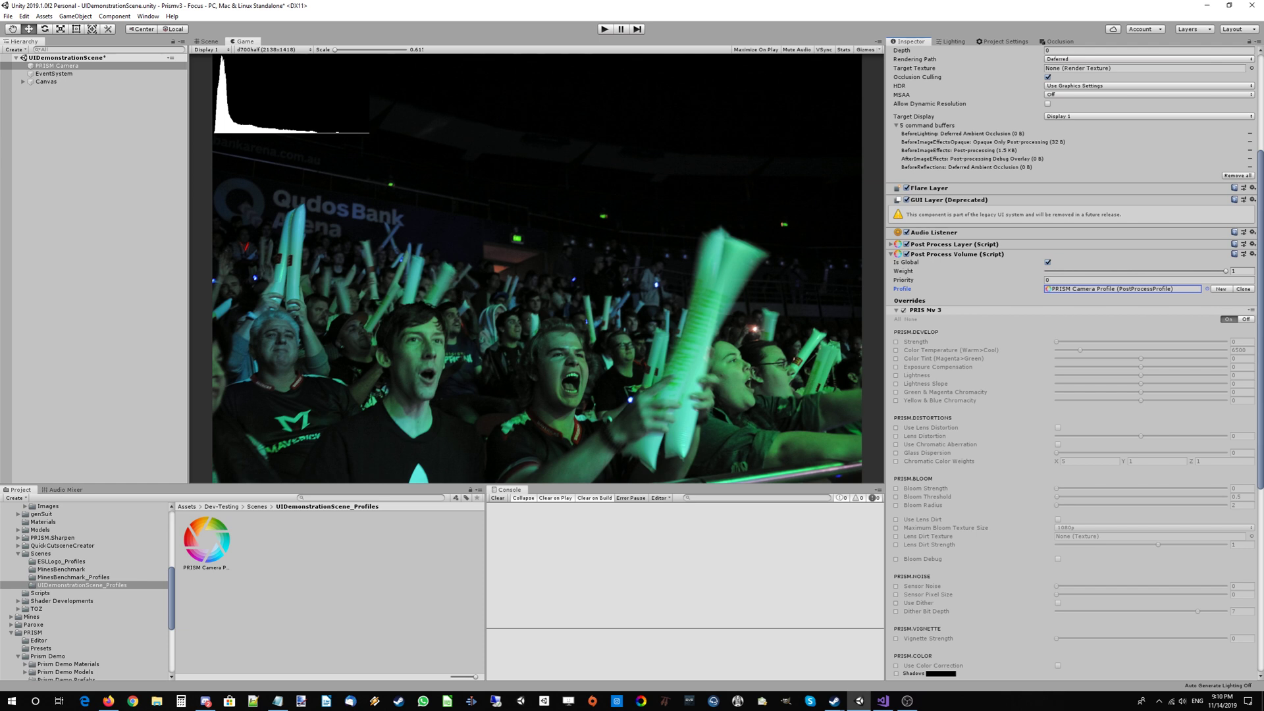
left_click(896, 342)
left_click(895, 350)
left_click(895, 358)
left_click(896, 367)
left_click(895, 375)
left_click(896, 384)
left_click(895, 392)
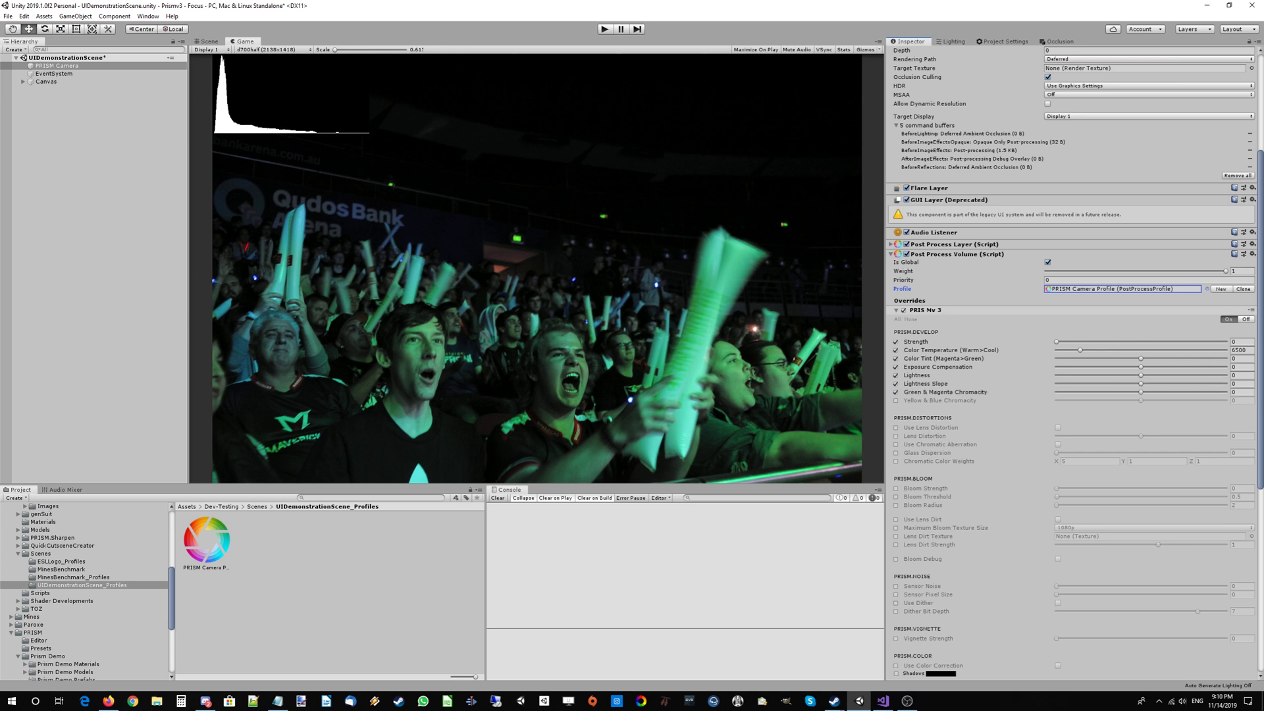
left_click(895, 400)
key("ctrl+2")
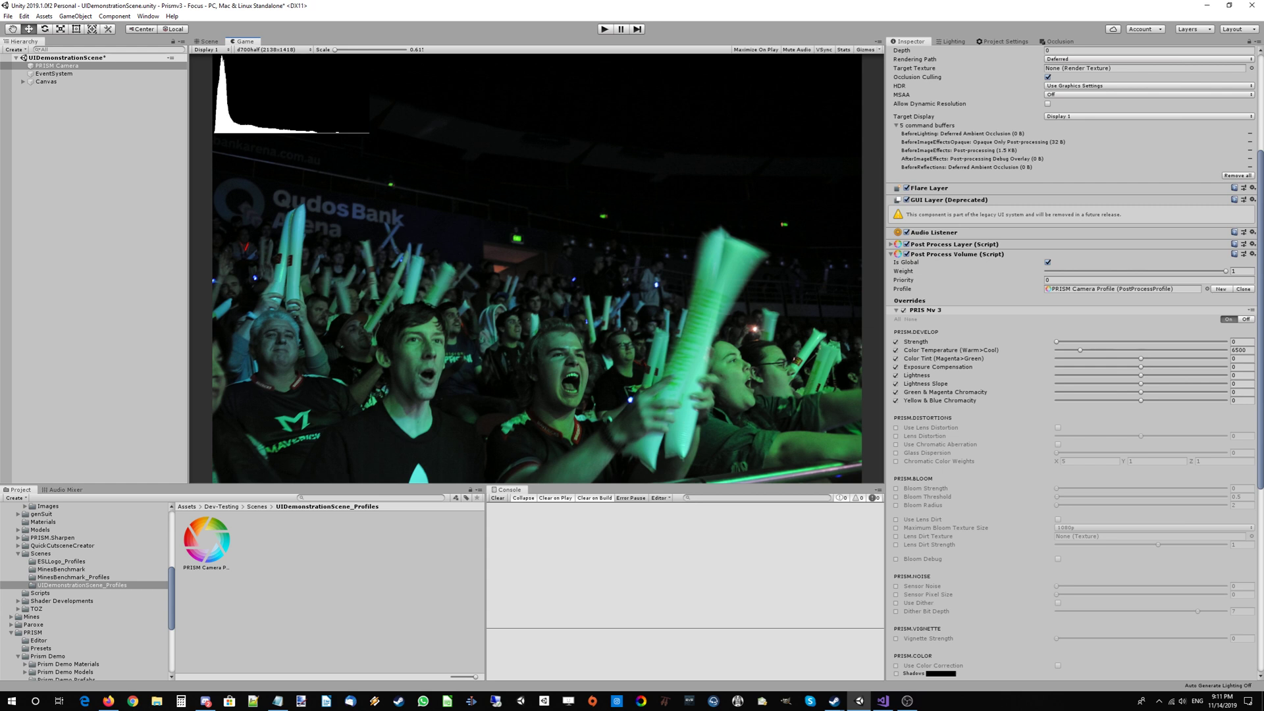
Step: Warm the Color Temperature to about 2298 and shift the Color Tint towards magenta to about -0.495
left_click_drag(1140, 358, 1103, 358)
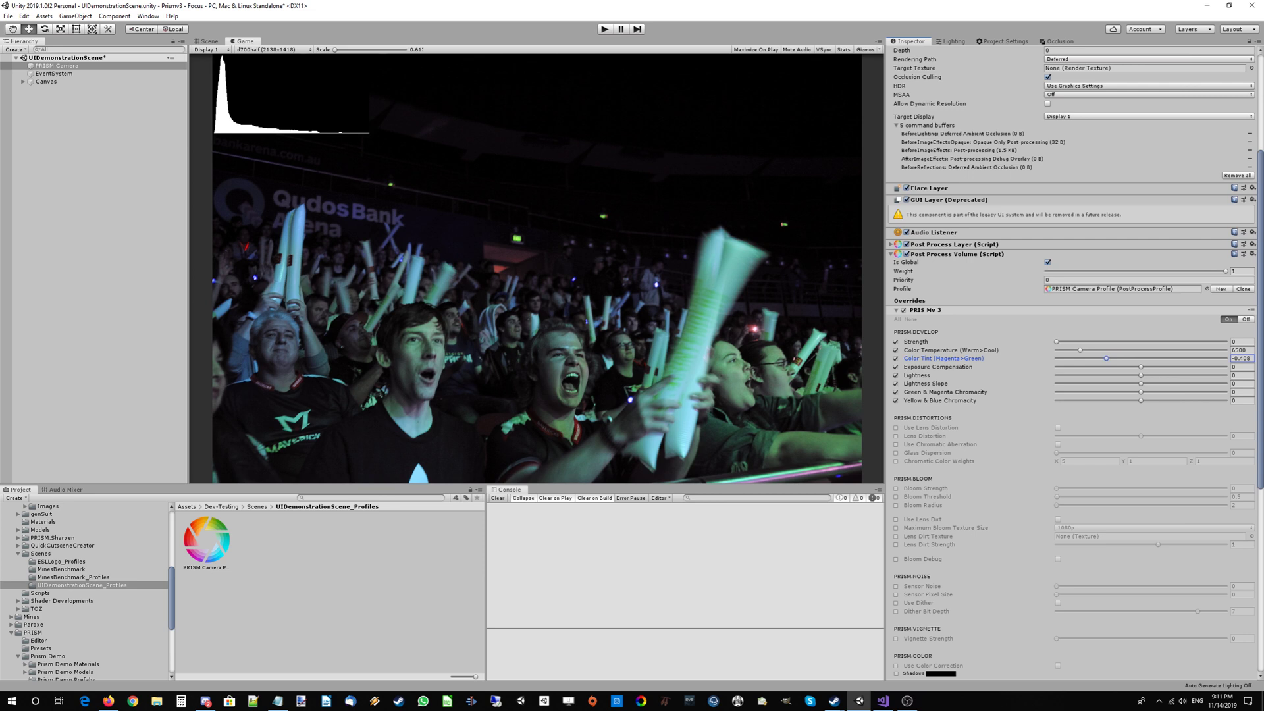
left_click_drag(1080, 349, 1068, 349)
left_click_drag(1094, 349, 1062, 350)
key("ctrl+2")
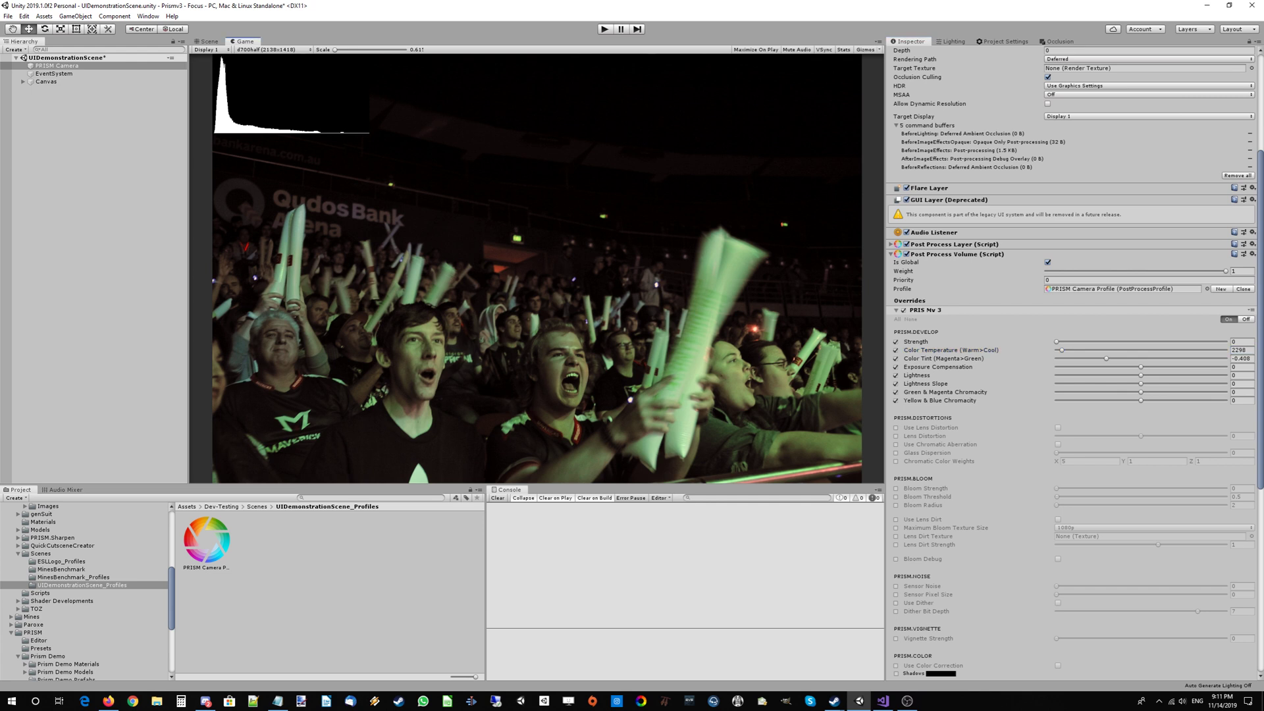
left_click_drag(1106, 358, 1099, 358)
key("ctrl+2")
Step: Try Exposure Compensation values of 1, -2, 1.5 and 2, and return it to 0
left_click_drag(1140, 367, 1158, 366)
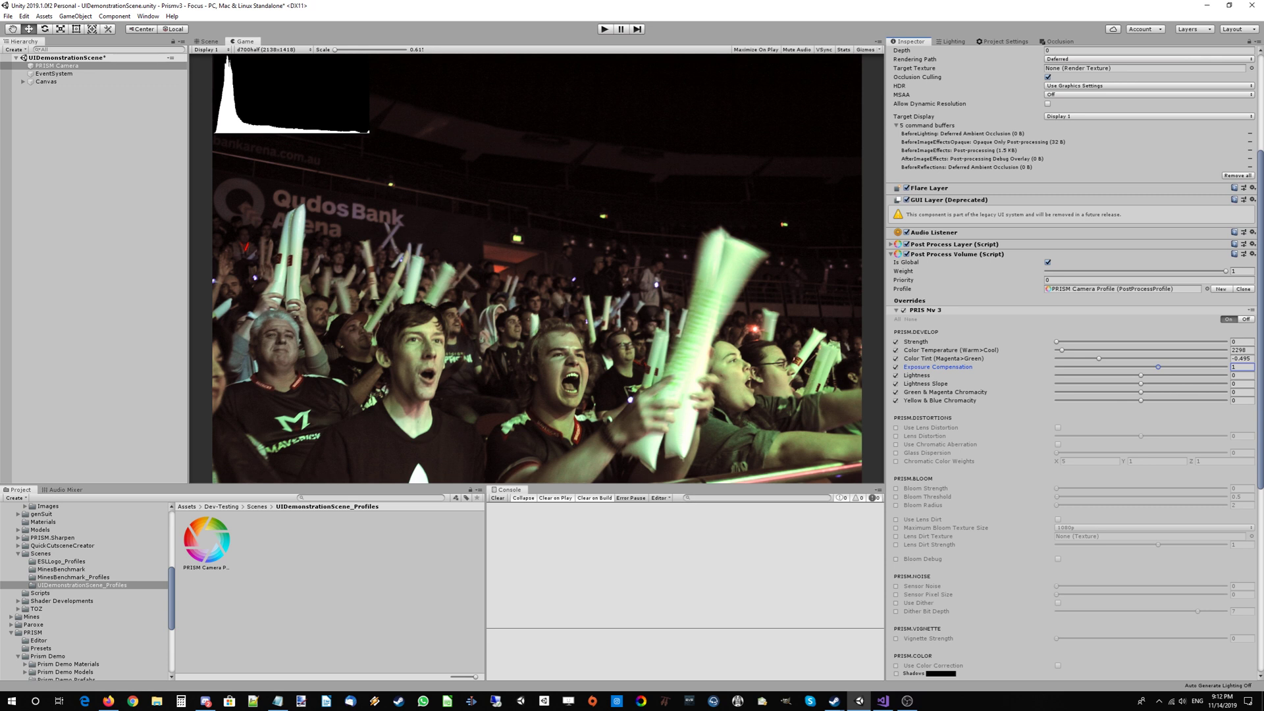
key("BackSpace")
type("-2")
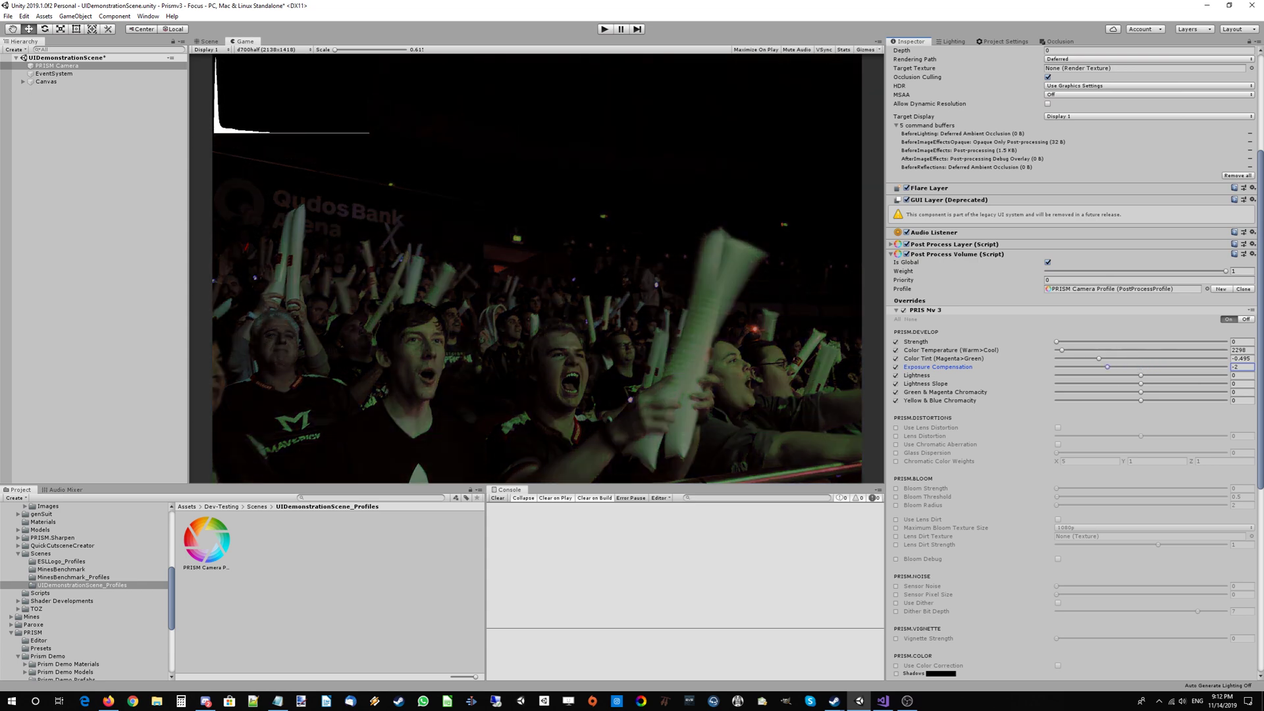
key("BackSpace")
key("BackSpace")
type("1.5")
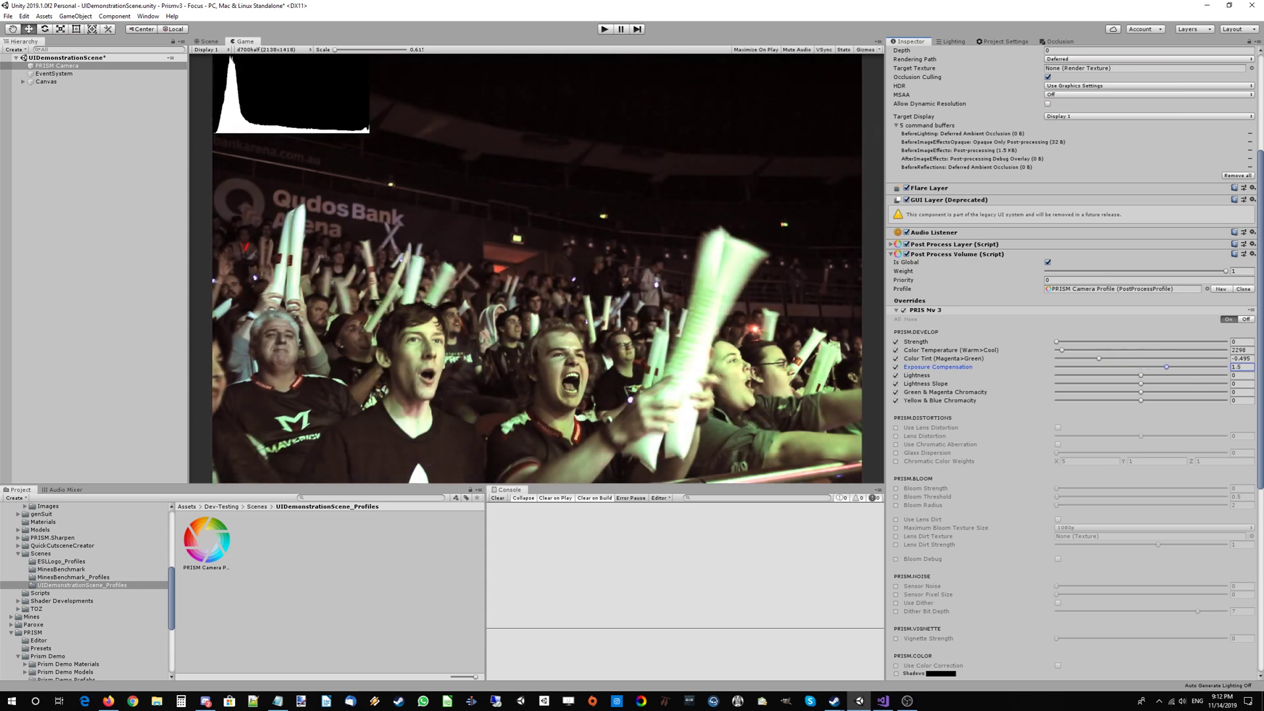
key("BackSpace")
key("BackSpace")
key("BackSpace")
type("2")
key("BackSpace")
type("0")
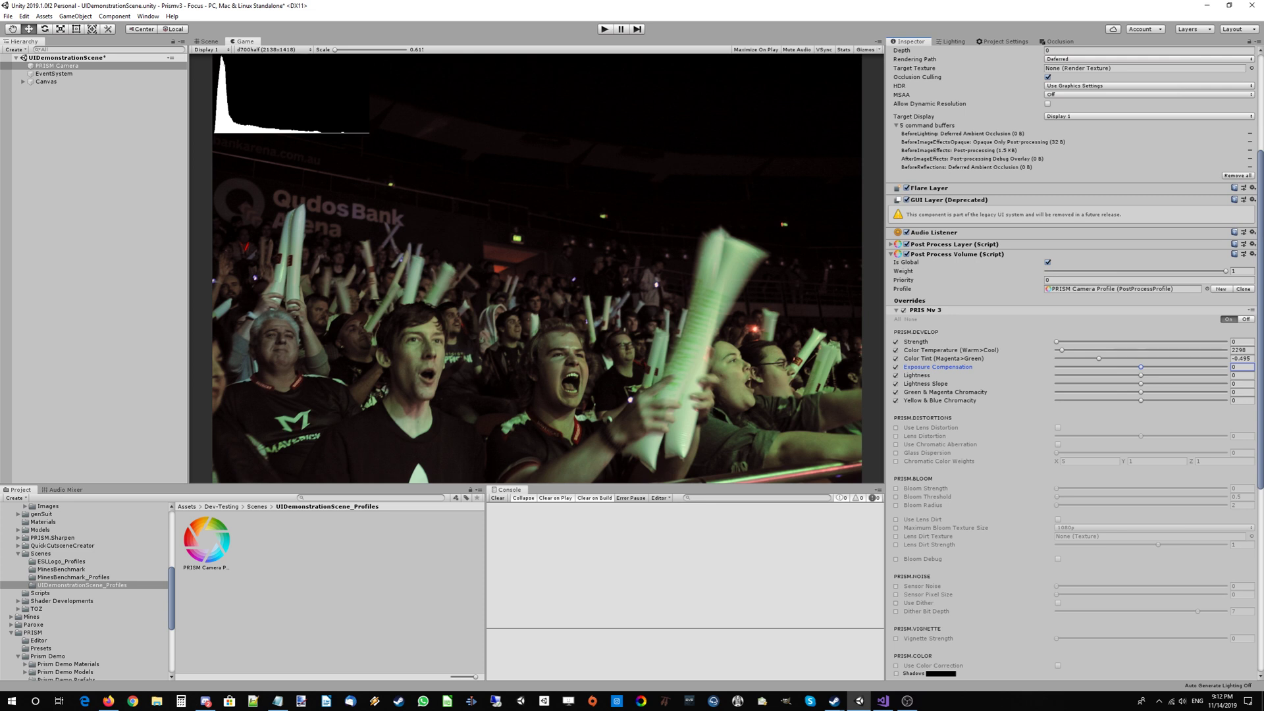
Step: Try Green & Magenta Chromacity at about 0.97, return it to 0, and try Yellow & Blue Chromacity at 1
left_click(945, 392)
left_click(940, 400)
left_click(945, 392)
left_click_drag(1141, 392, 1210, 392)
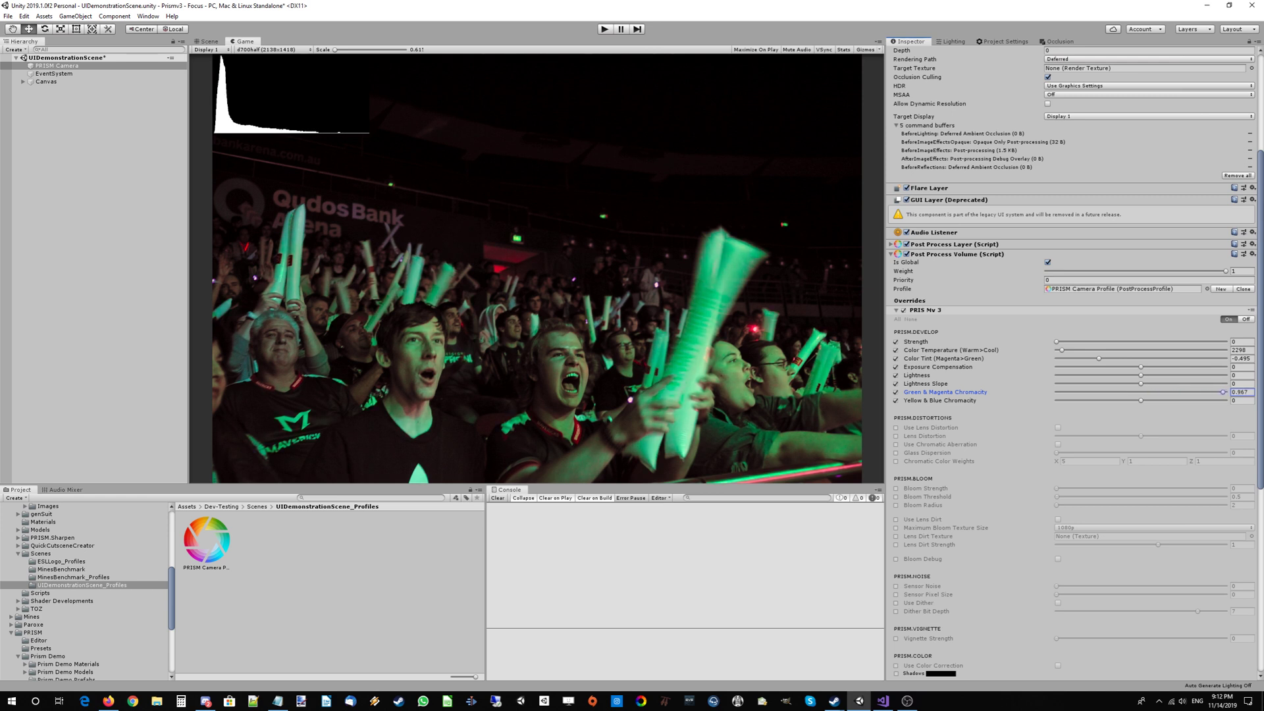
left_click_drag(1222, 391, 1141, 400)
key("BackSpace")
key("BackSpace")
key("BackSpace")
key("BackSpace")
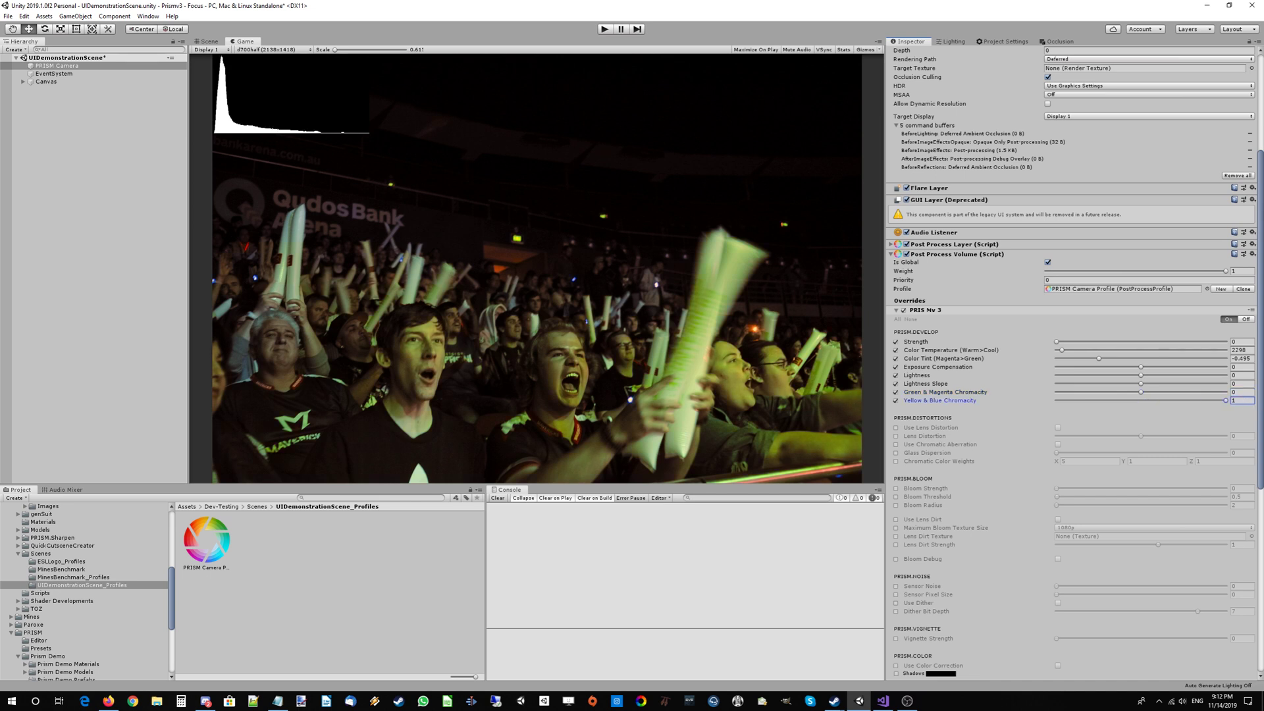
Step: Set both Green & Magenta Chromacity and Yellow & Blue Chromacity to -1
left_click_drag(1226, 400, 1112, 401)
left_click_drag(1141, 392, 1057, 392)
key("Tab")
type("-1")
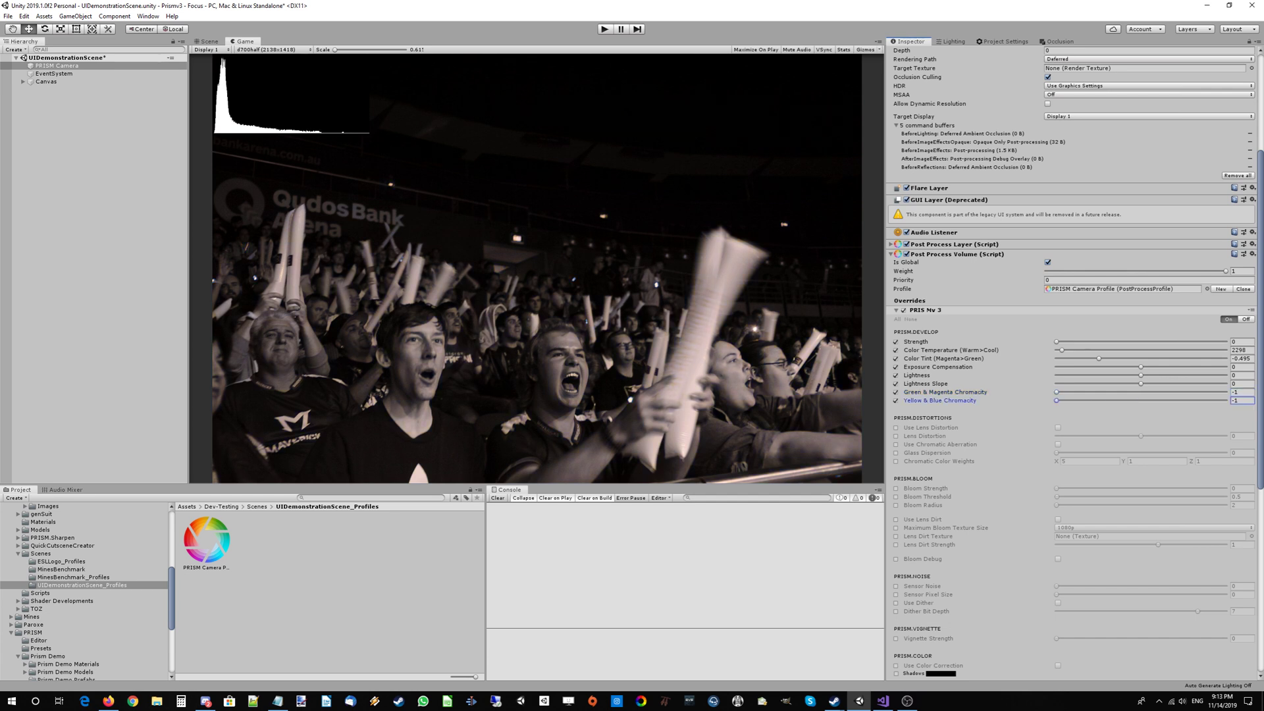
Step: Set Yellow & Blue Chromacity to 0.01 and Green & Magenta Chromacity to 0.313
key("BackSpace")
key("BackSpace")
type("0.01")
key("shift+Tab")
type("0.313")
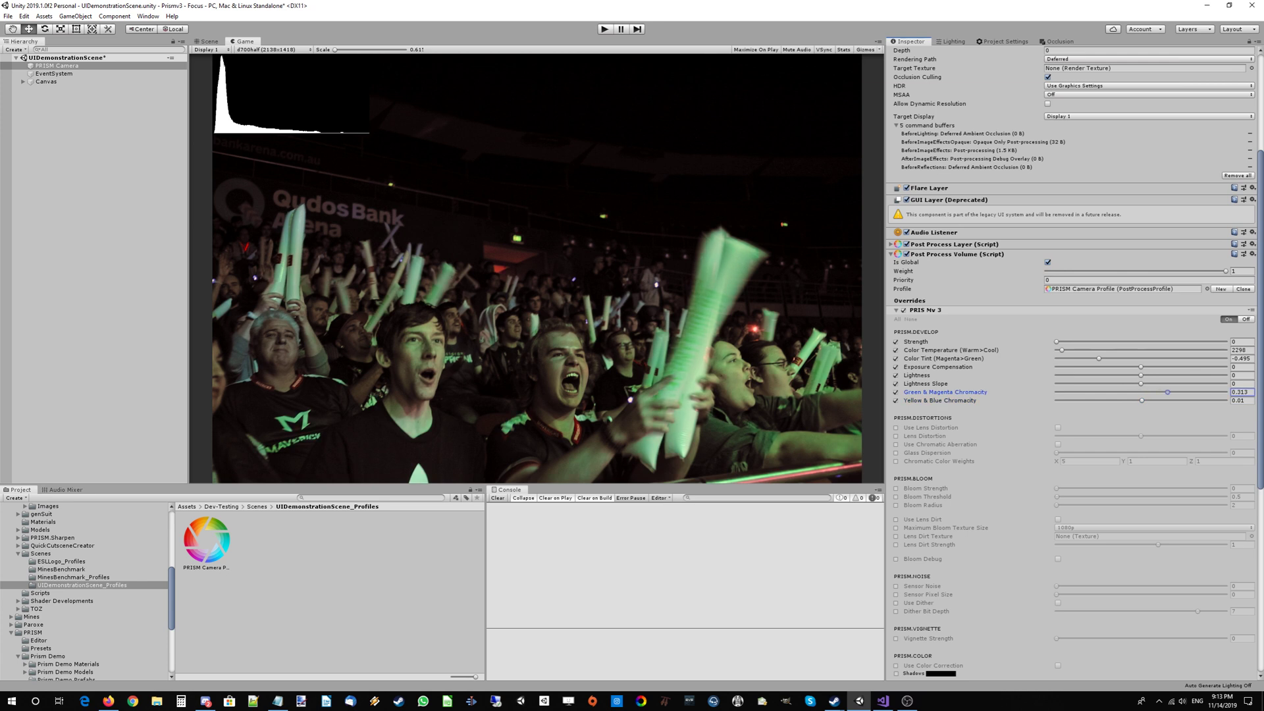
Step: Lower Green & Magenta Chromacity to about -0.083 and raise Yellow & Blue Chromacity to about 0.243
key("BackSpace")
key("BackSpace")
key("BackSpace")
key("BackSpace")
key("BackSpace")
type("-0.2")
left_click_drag(1138, 392, 1161, 400)
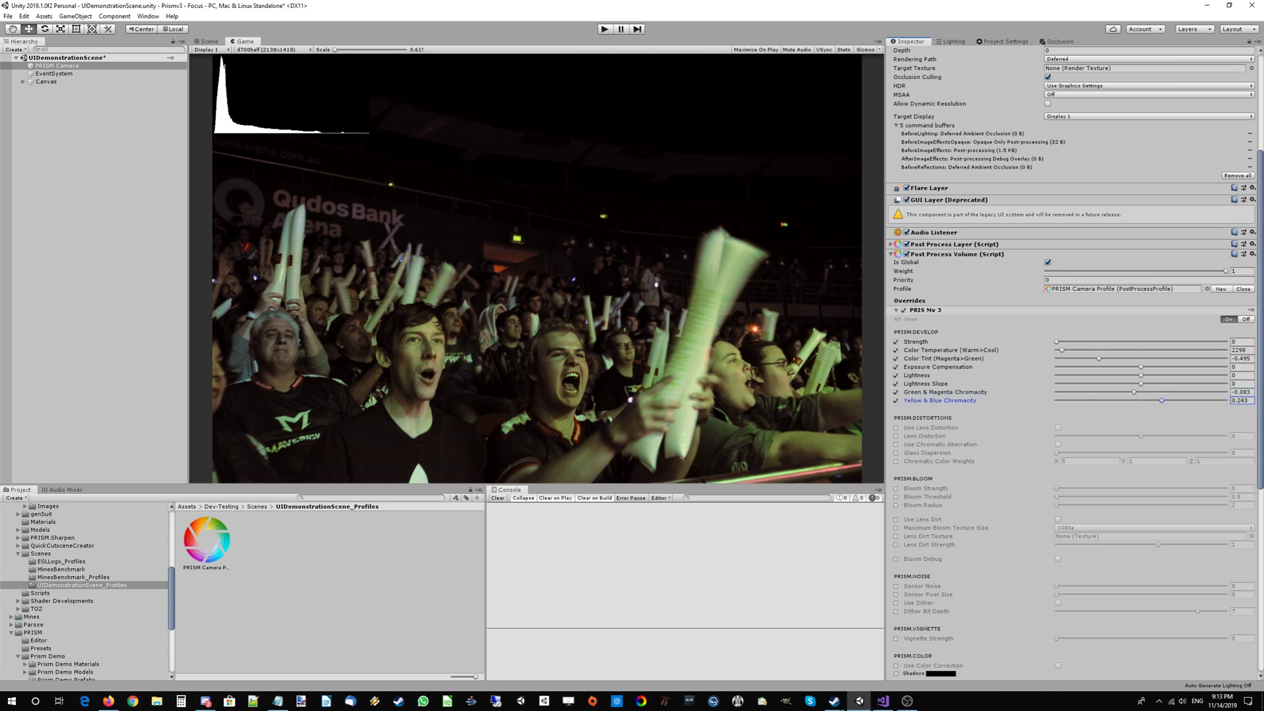
Step: Set Green & Magenta Chromacity to -0.019 and reduce Yellow & Blue Chromacity to about 0.057
left_click(1241, 392)
type("-0.1")
key("BackSpace")
key("BackSpace")
type("19")
left_click_drag(1161, 400, 1137, 401)
Step: Raise Exposure Compensation to 1 and set Green & Magenta Chromacity to about 0.033 and Yellow & Blue Chromacity to about 0.168
left_click_drag(1141, 367, 1158, 367)
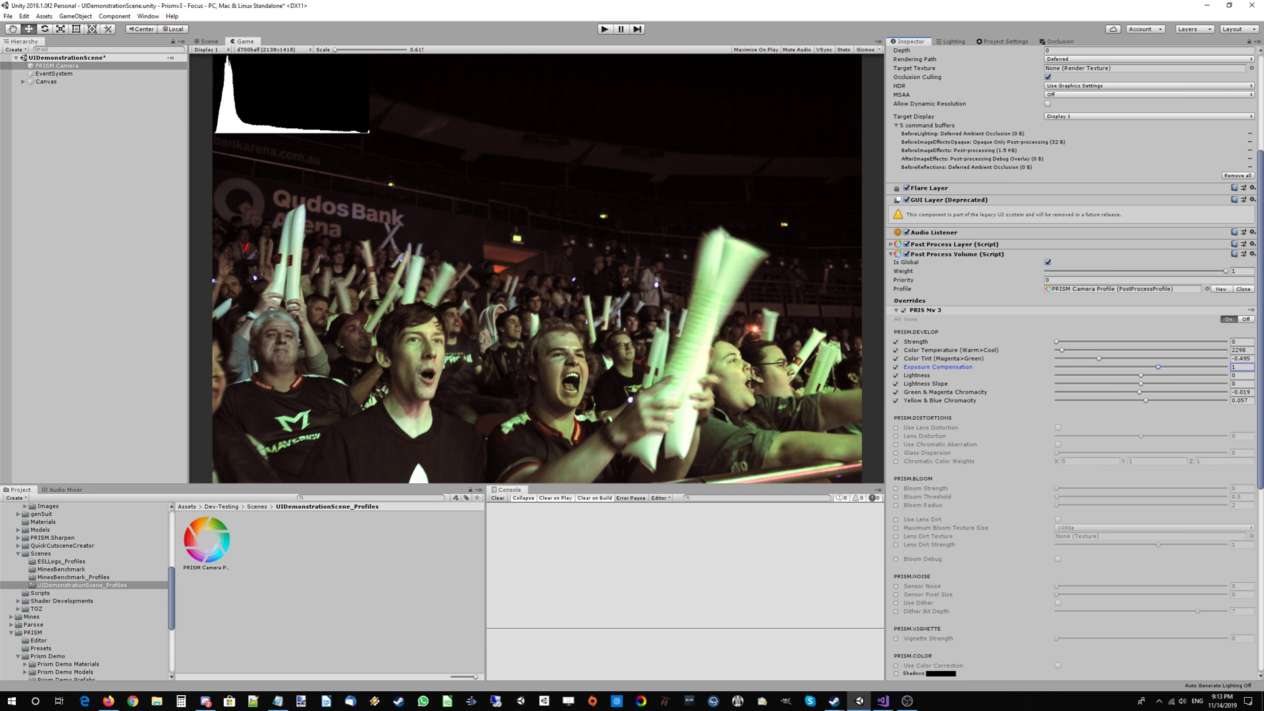
left_click_drag(1139, 392, 1156, 401)
scroll(1073, 362, "down", 3)
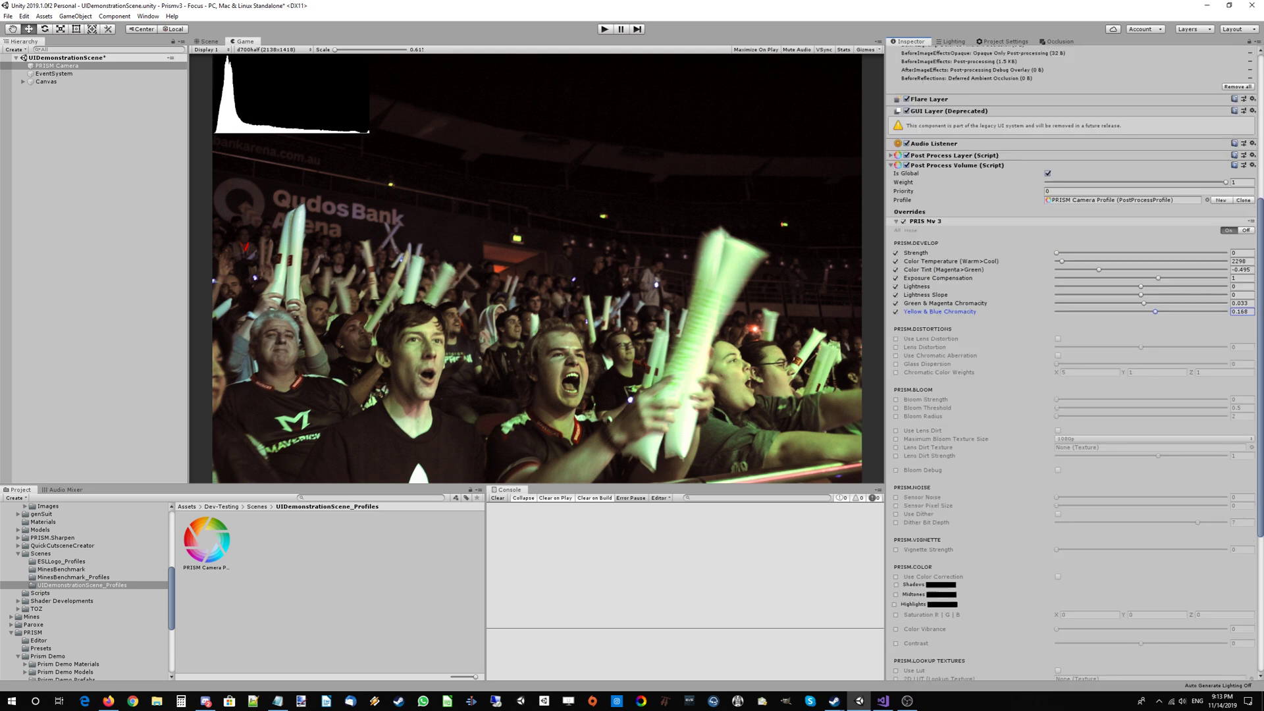
Step: Turn the PRISM override off and on repeatedly to compare the original and graded photo
left_click(903, 221)
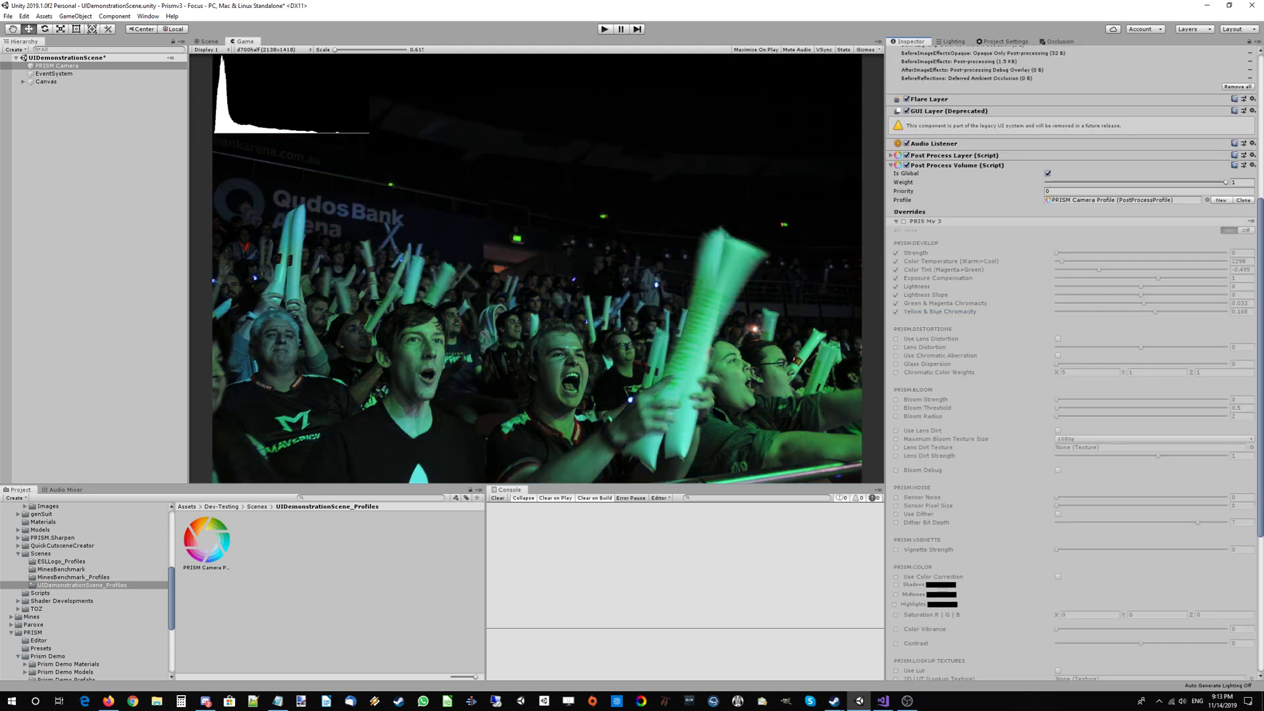
left_click(904, 221)
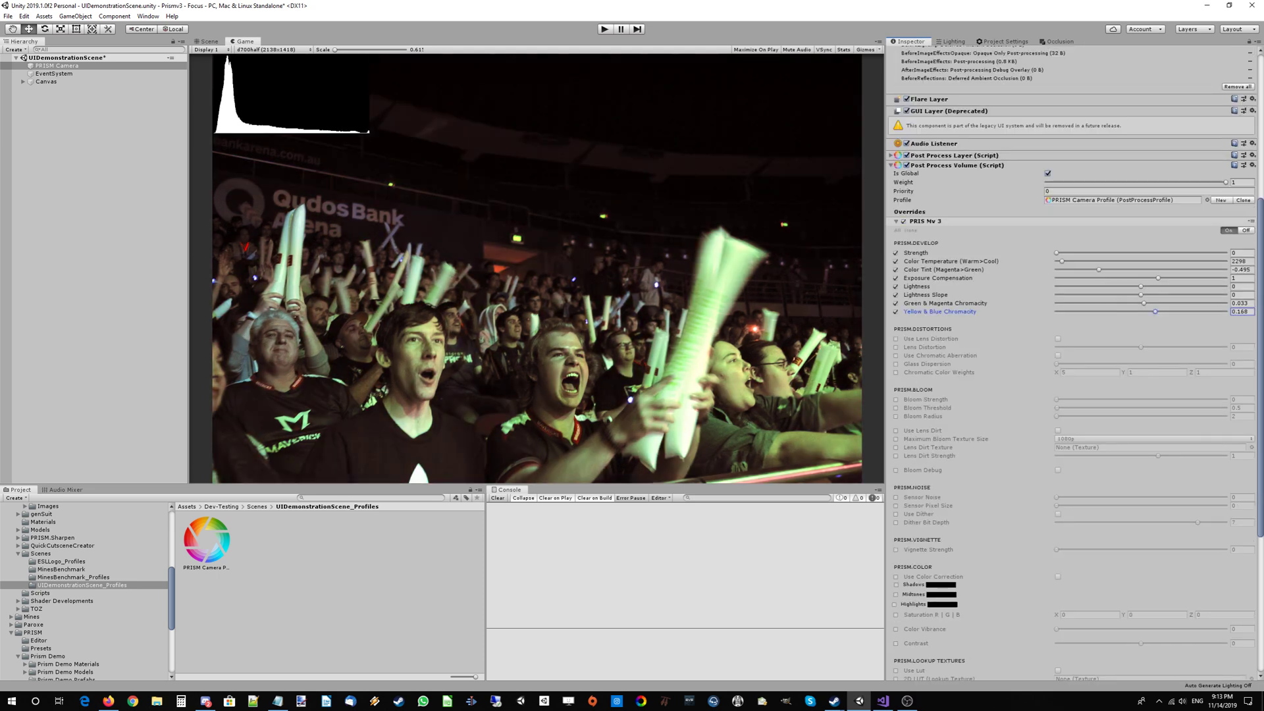
left_click(903, 221)
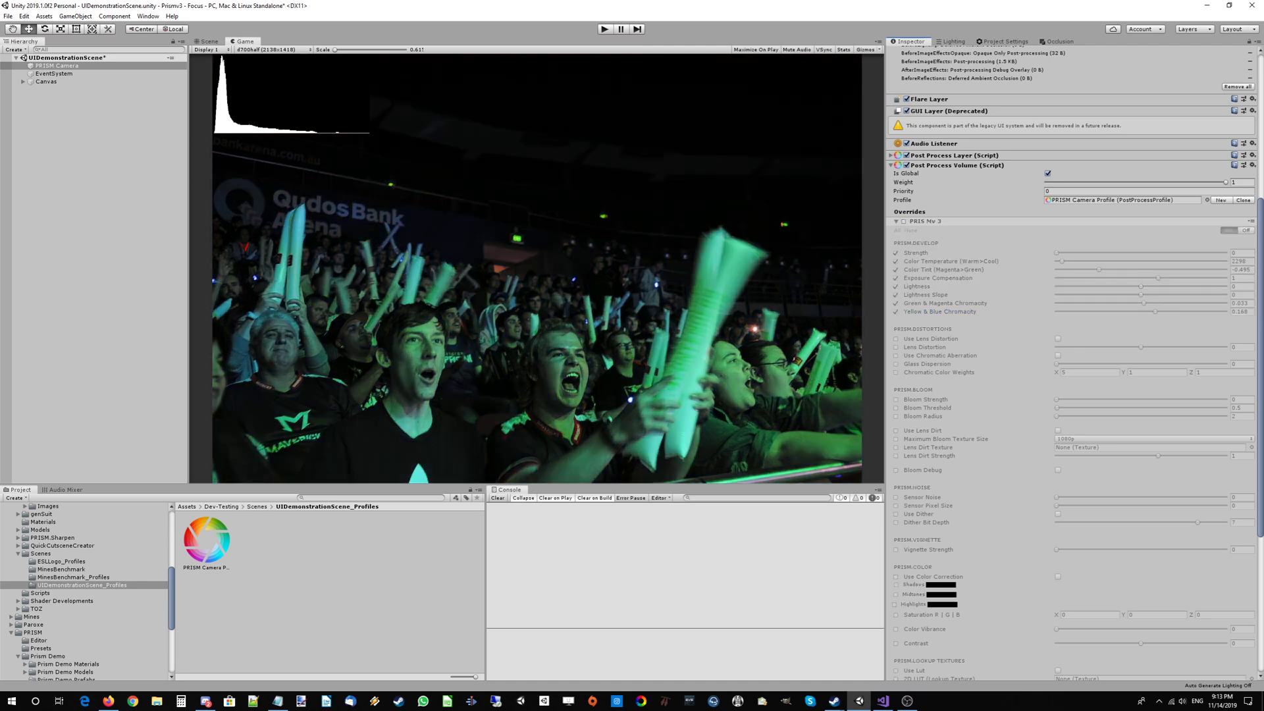
left_click(904, 221)
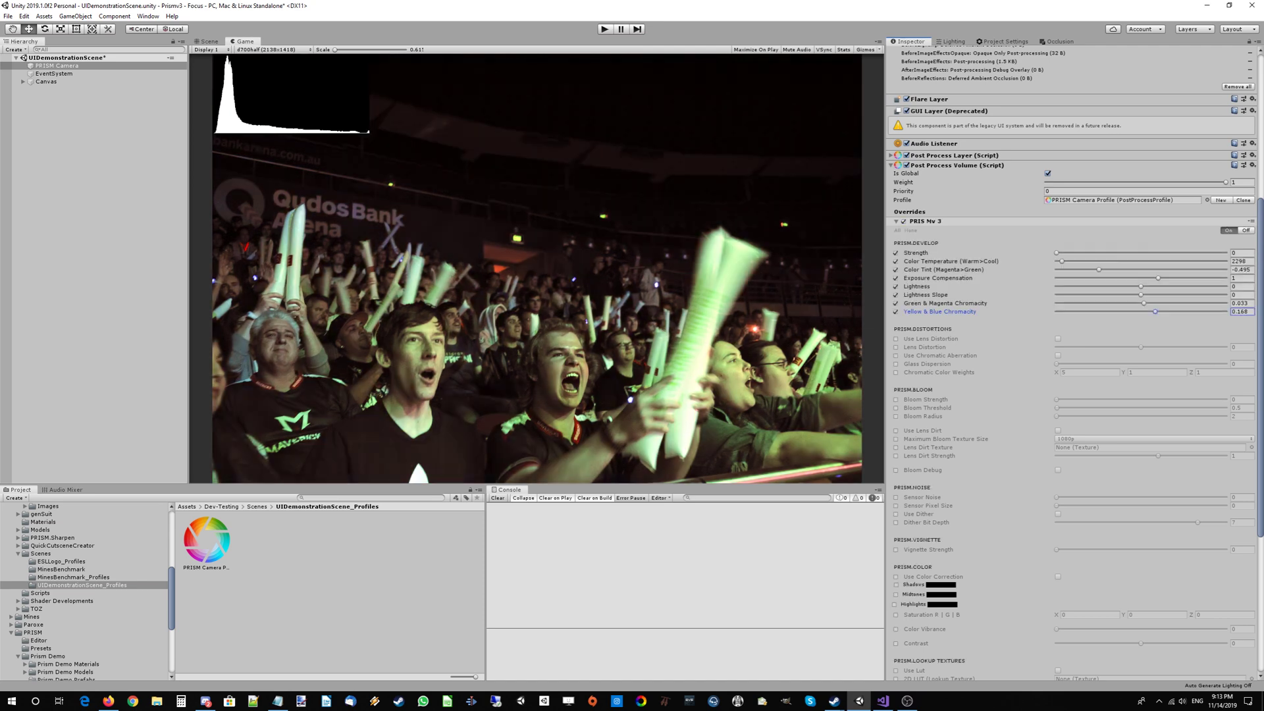
left_click(904, 222)
left_click(904, 221)
Step: Return Exposure Compensation to 0 and compare the photo with the PRISM override off and on
left_click_drag(1158, 278, 1141, 278)
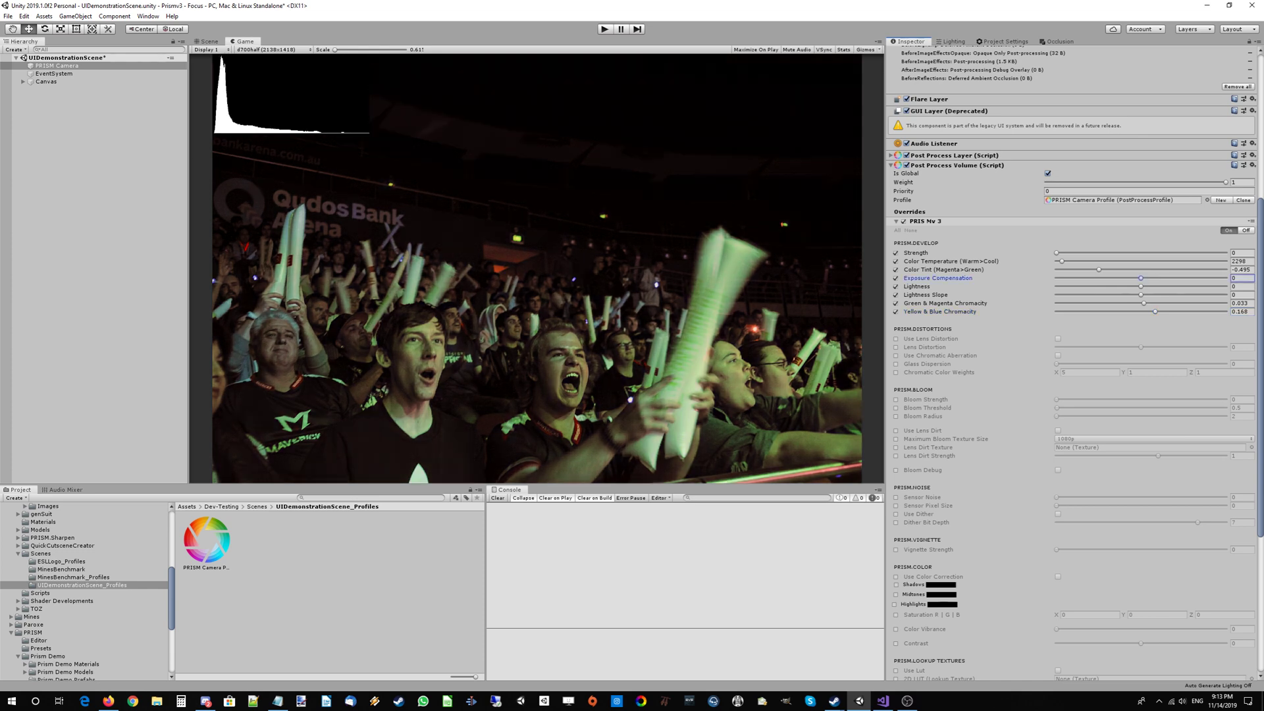
key("Return")
left_click(903, 222)
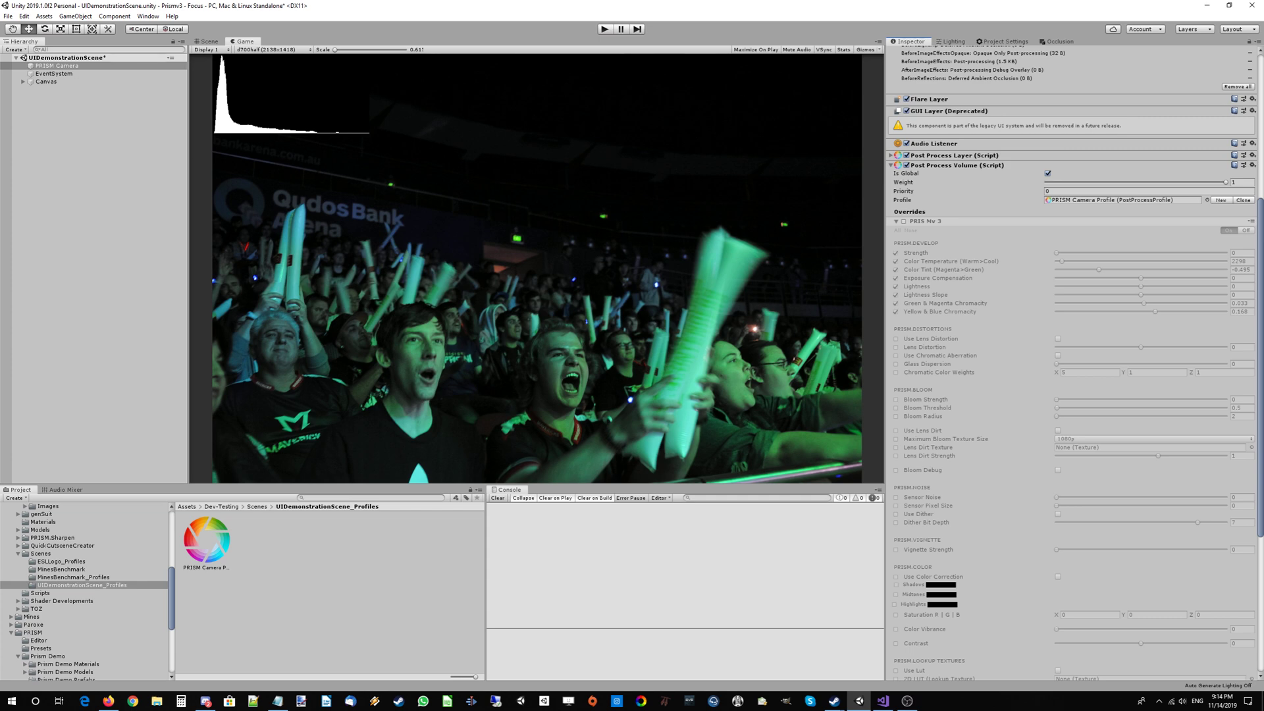
left_click(903, 222)
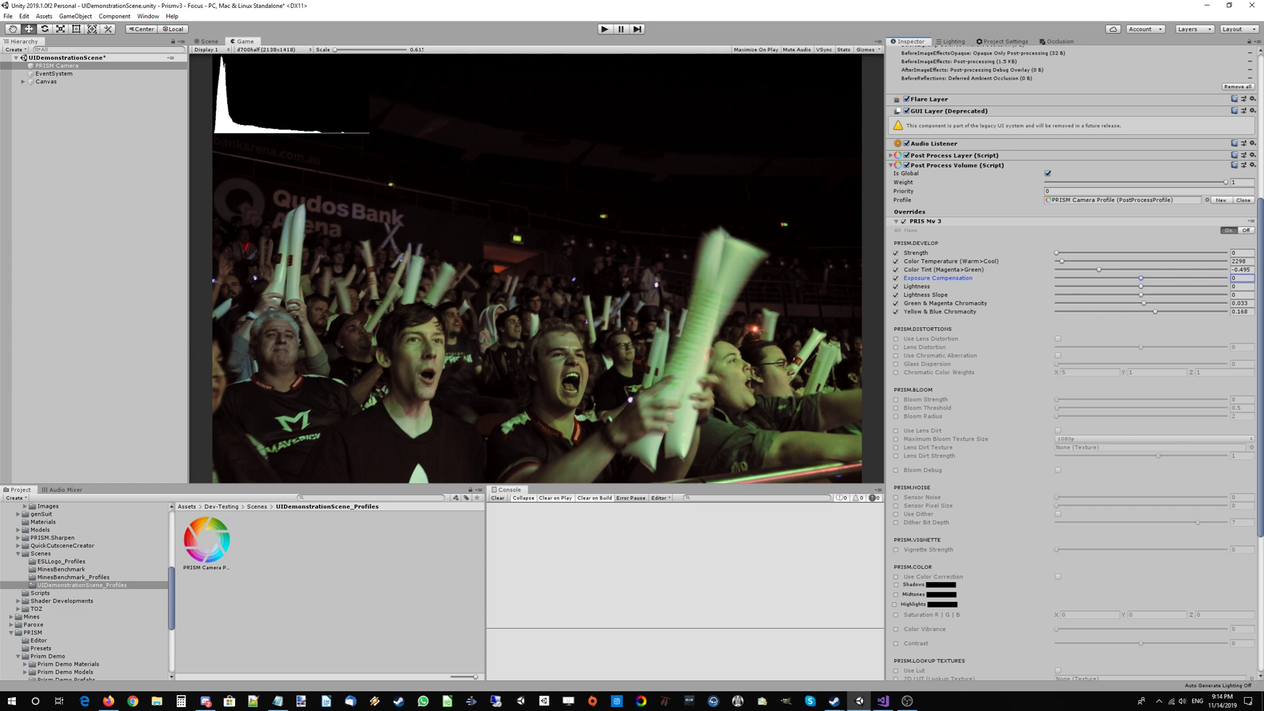
Step: Enable the PRISM.COLOR overrides for Use Color Correction, Shadows, Midtones and Highlights
scroll(1073, 363, "down", 3)
scroll(1074, 363, "down", 5)
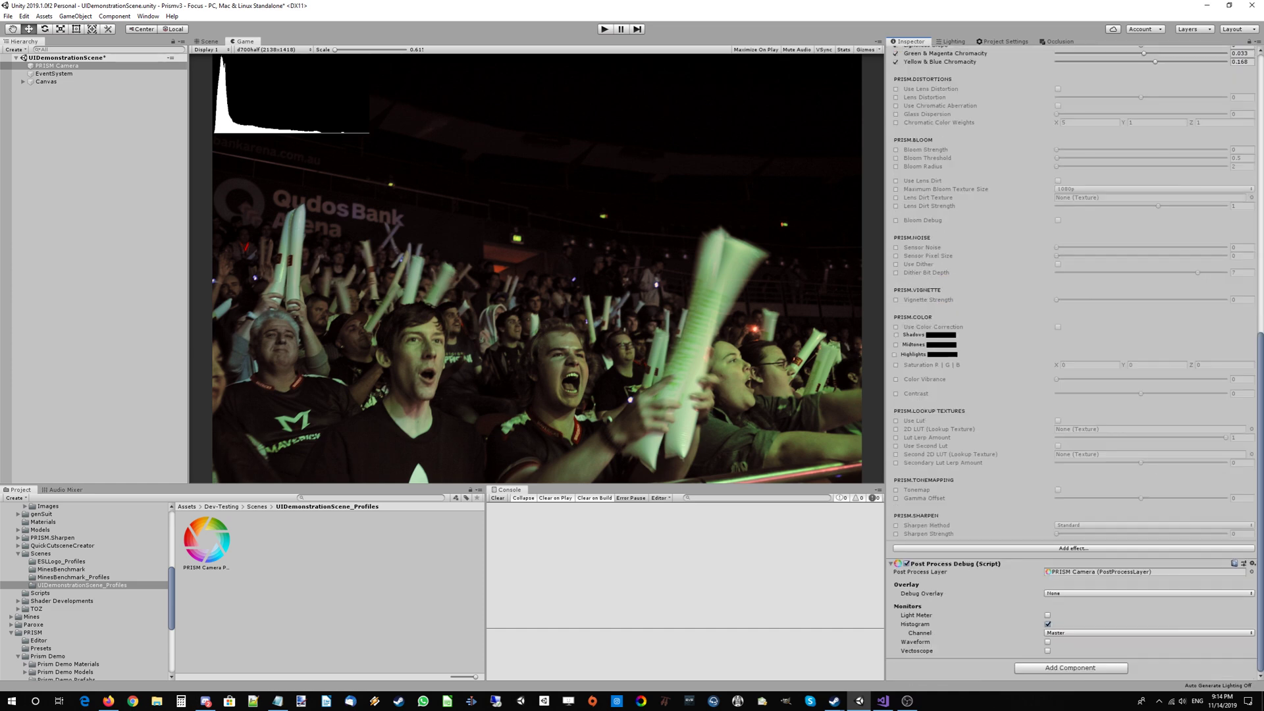
scroll(1073, 363, "up", 3)
left_click(896, 415)
left_click(895, 423)
left_click(895, 470)
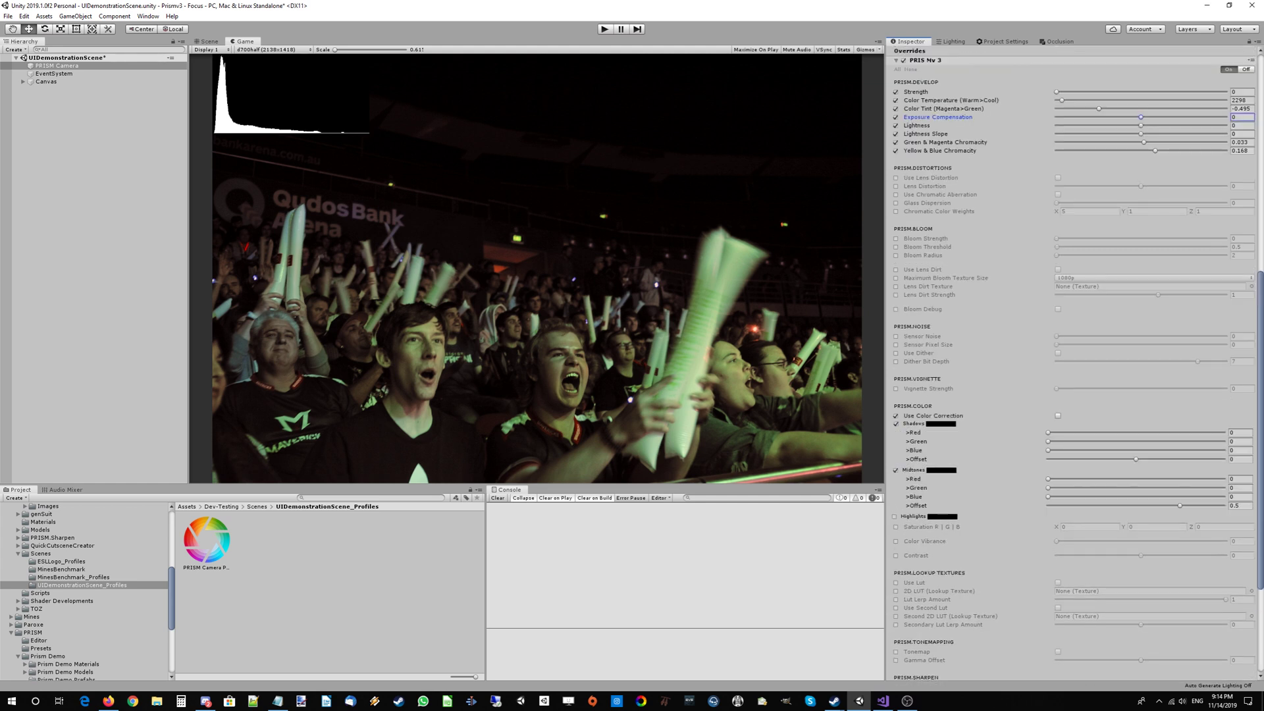
left_click(894, 516)
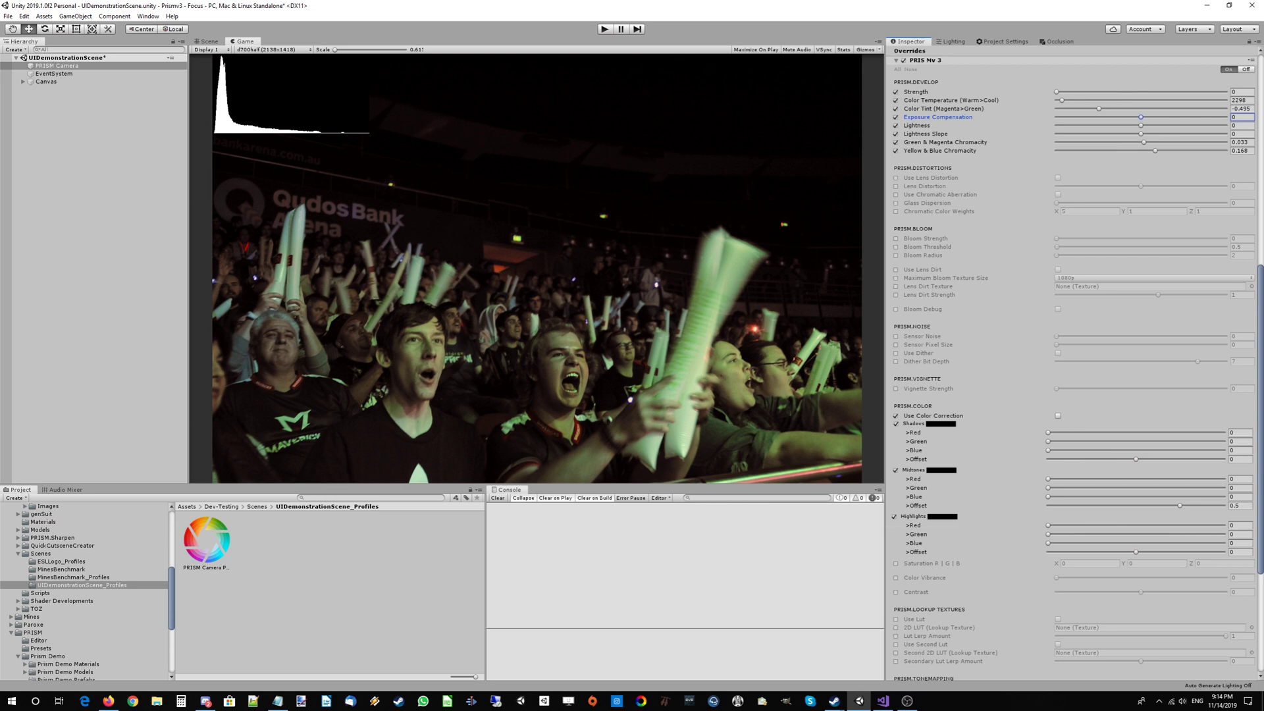
Step: Enable the Saturation, Color Vibrance and Contrast overrides and turn Use Color Correction on
left_click(896, 564)
left_click(896, 578)
left_click(895, 592)
scroll(1073, 369, "down", 3)
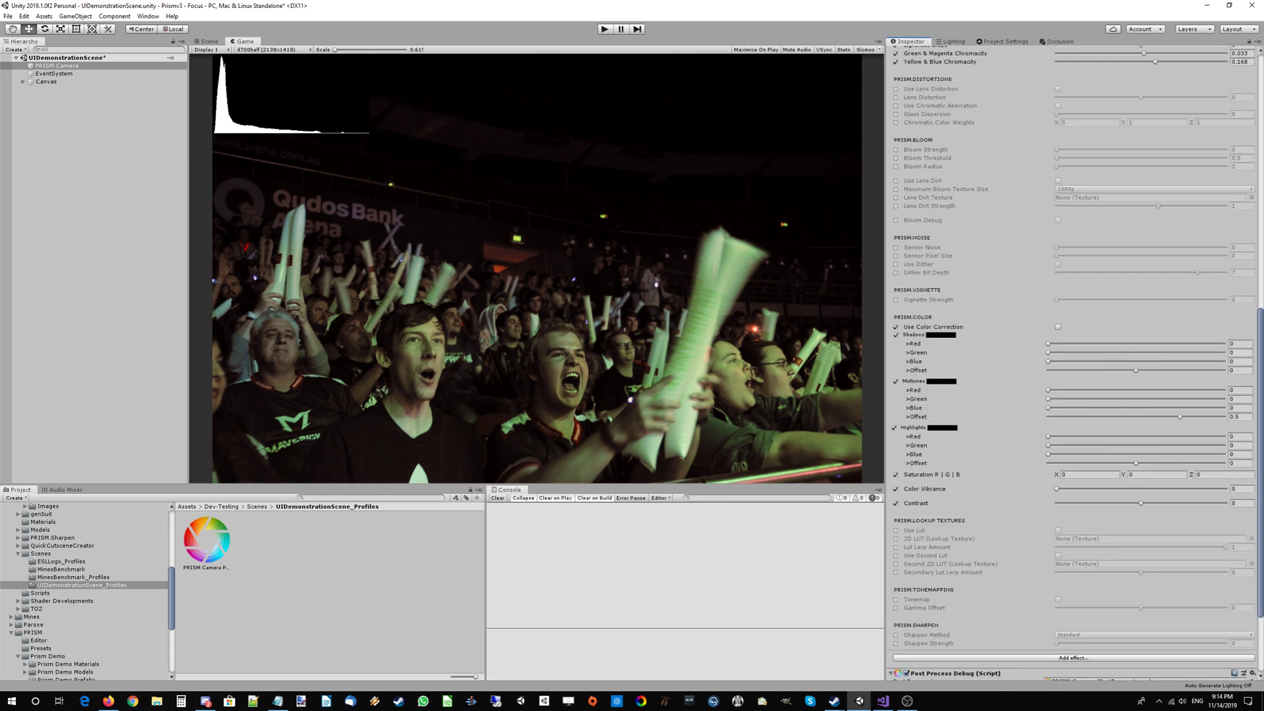
left_click(1059, 326)
Step: Try the Shadows Red value and switch the Histogram monitor's channel to Red
mouse_move(1048, 344)
left_mouse_down()
mouse_move(1222, 344)
mouse_move(1049, 344)
left_mouse_up()
scroll(1073, 395, "down", 3)
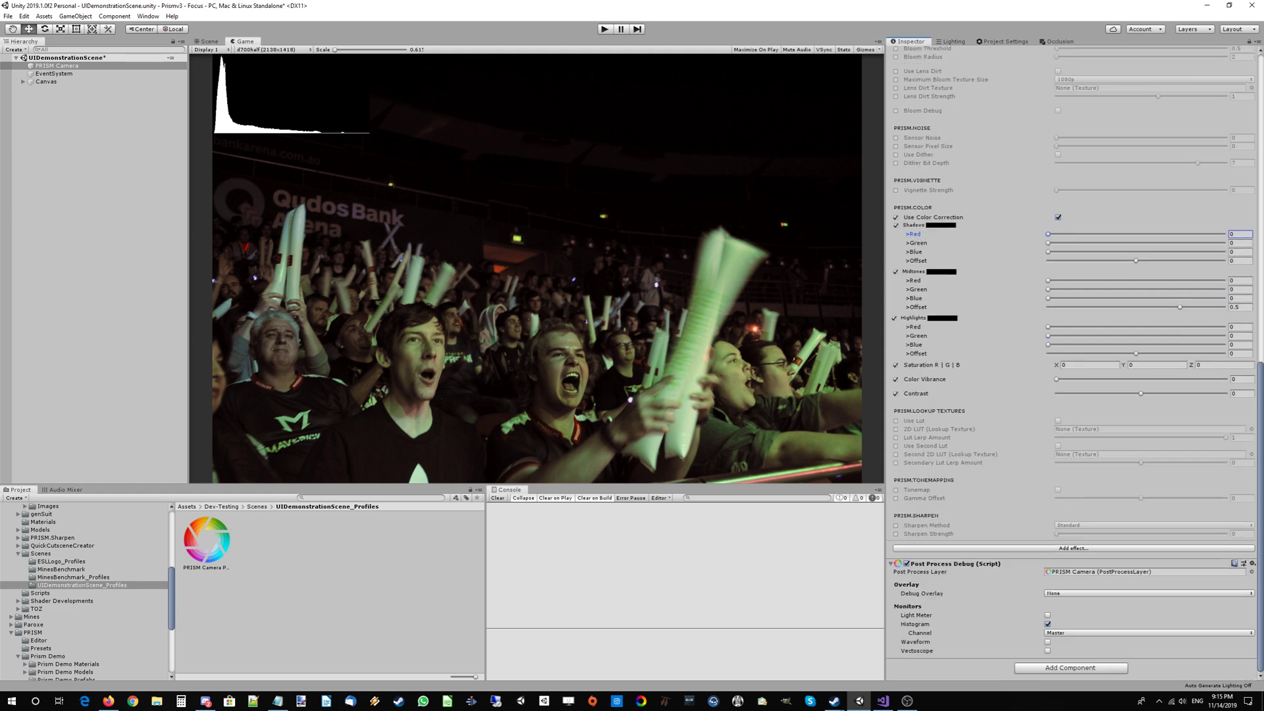
left_click(1054, 633)
left_click(1064, 643)
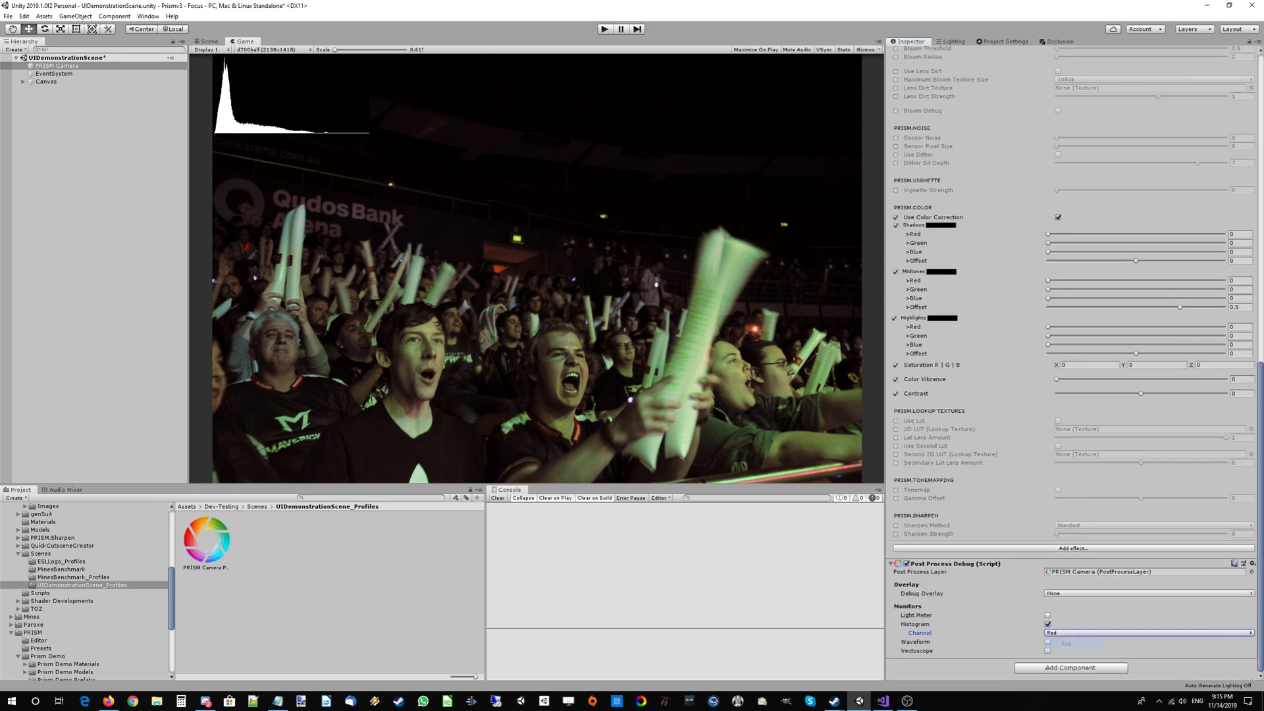
scroll(1074, 395, "up", 5)
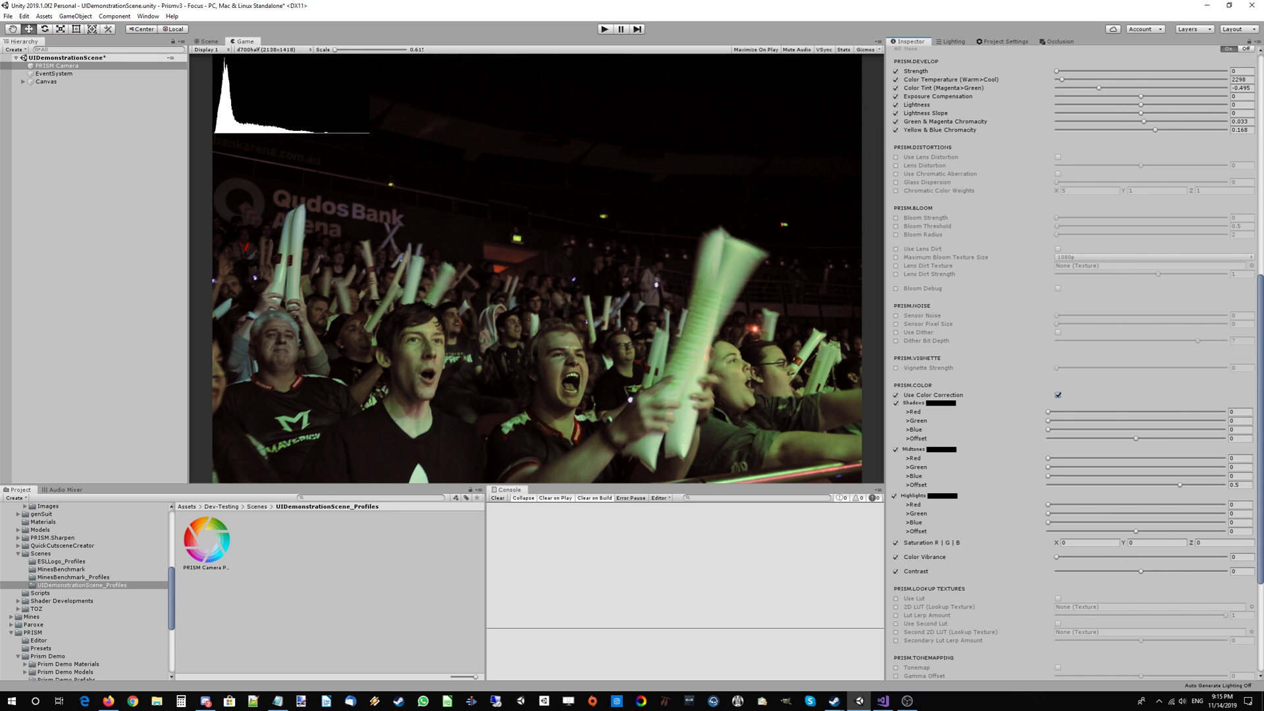
Step: Try Shadows Red at its maximum, return it to 0, and set the Shadows Offset to 0.09
left_click(245, 41)
left_click_drag(1049, 412, 1224, 412)
left_click(245, 41)
scroll(449, 433, "up", 10)
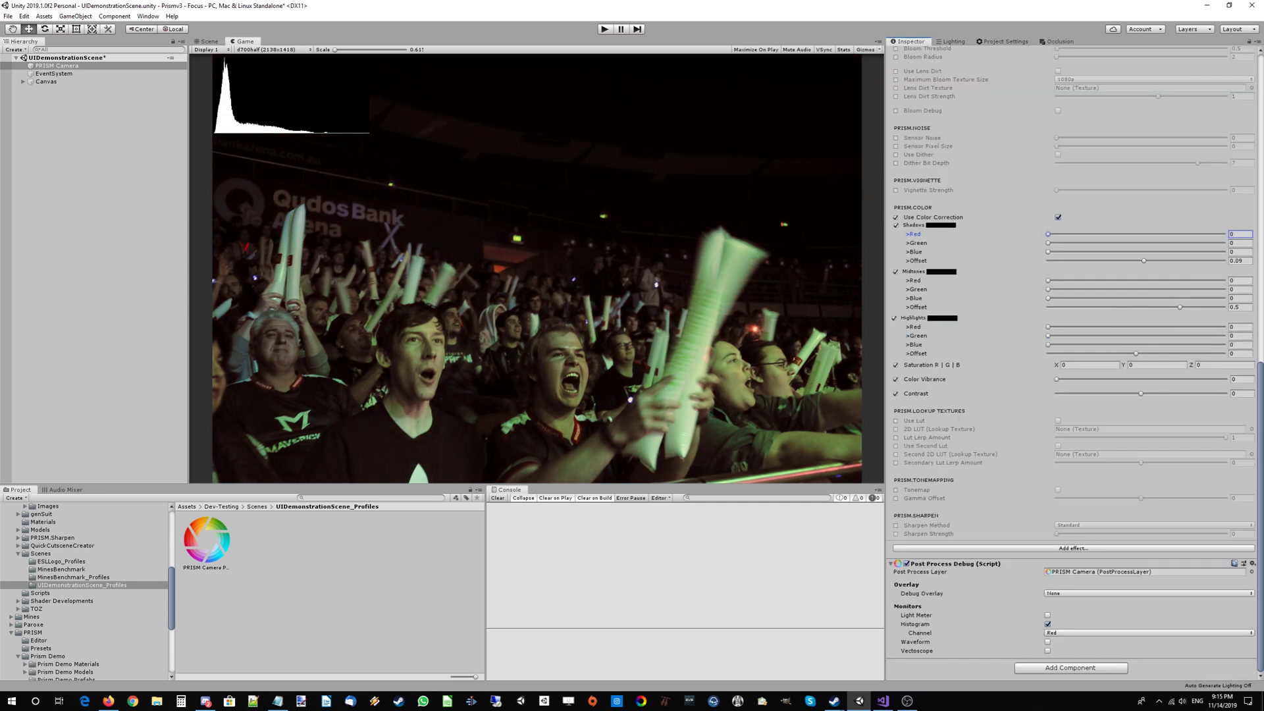
Step: Set the Histogram channel back to Master and raise Shadows Blue to about 0.0351
left_click(1079, 633)
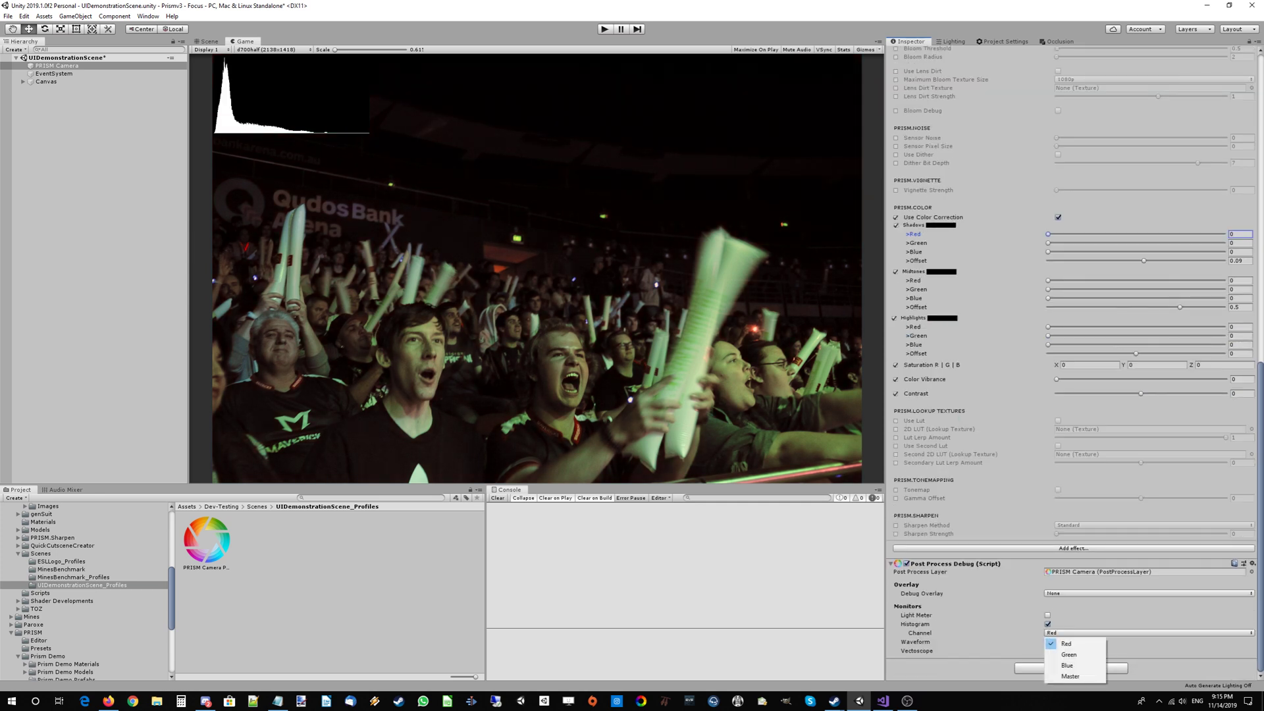
left_click(1073, 677)
scroll(1073, 677, "up", 5)
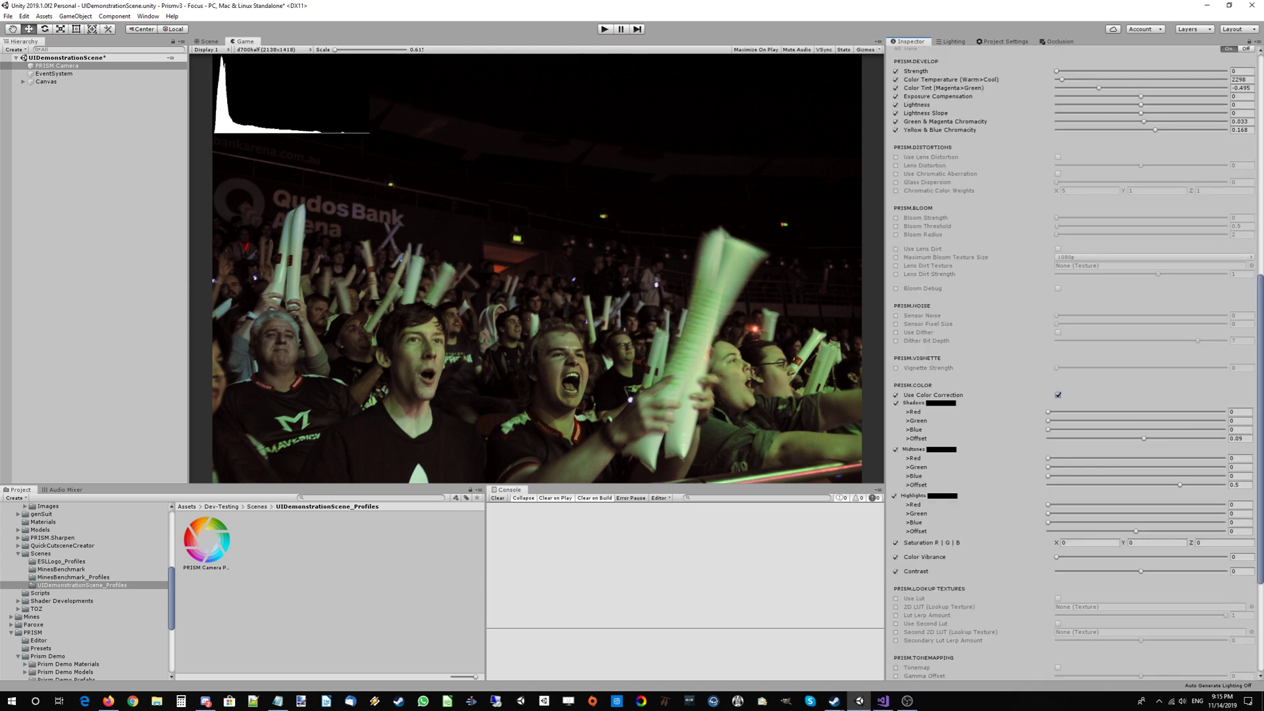
left_click_drag(1048, 429, 1109, 429)
Step: Raise Highlights Green to 0.1 and lower the Highlights Offset to about -0.943
scroll(1073, 369, "down", 3)
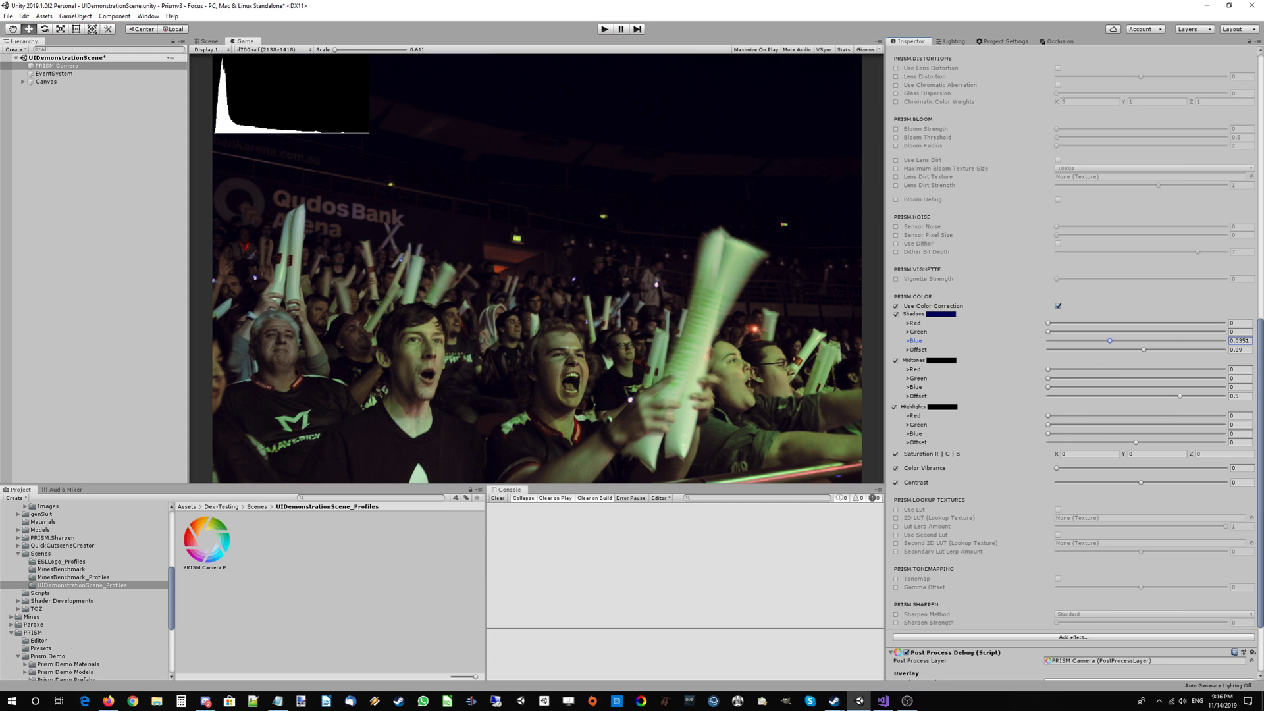
left_click_drag(1136, 442, 1113, 442)
left_click_drag(1048, 424, 1224, 425)
left_click_drag(1066, 442, 1052, 443)
key("ctrl+2")
Step: Set the Midtones Offset to -1 and Midtones Green to about 0.0297
left_click(1135, 396)
left_click_drag(1054, 395, 1129, 378)
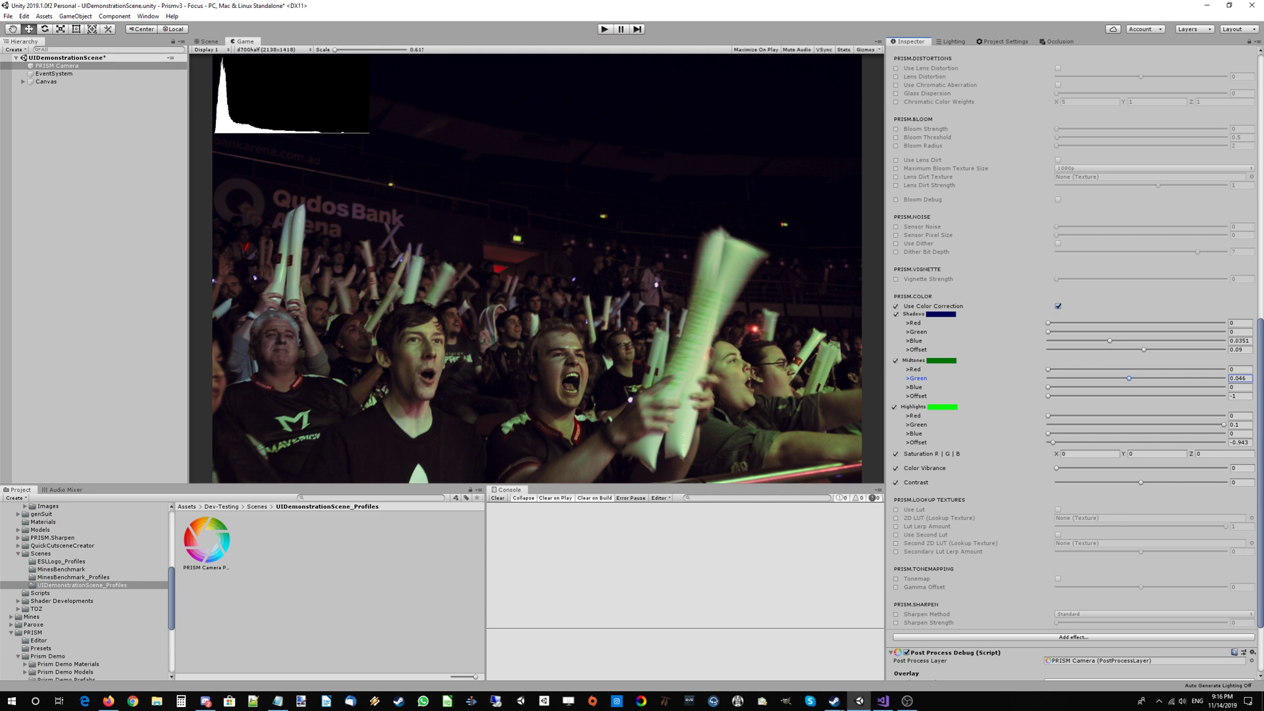
left_click_drag(1129, 396, 1047, 396)
left_click_drag(1129, 377, 1102, 378)
key("ctrl+2")
Step: Return Highlights Green to 0, set the Highlights Offset to 1, and inspect the photo up close
scroll(1073, 362, "down", 3)
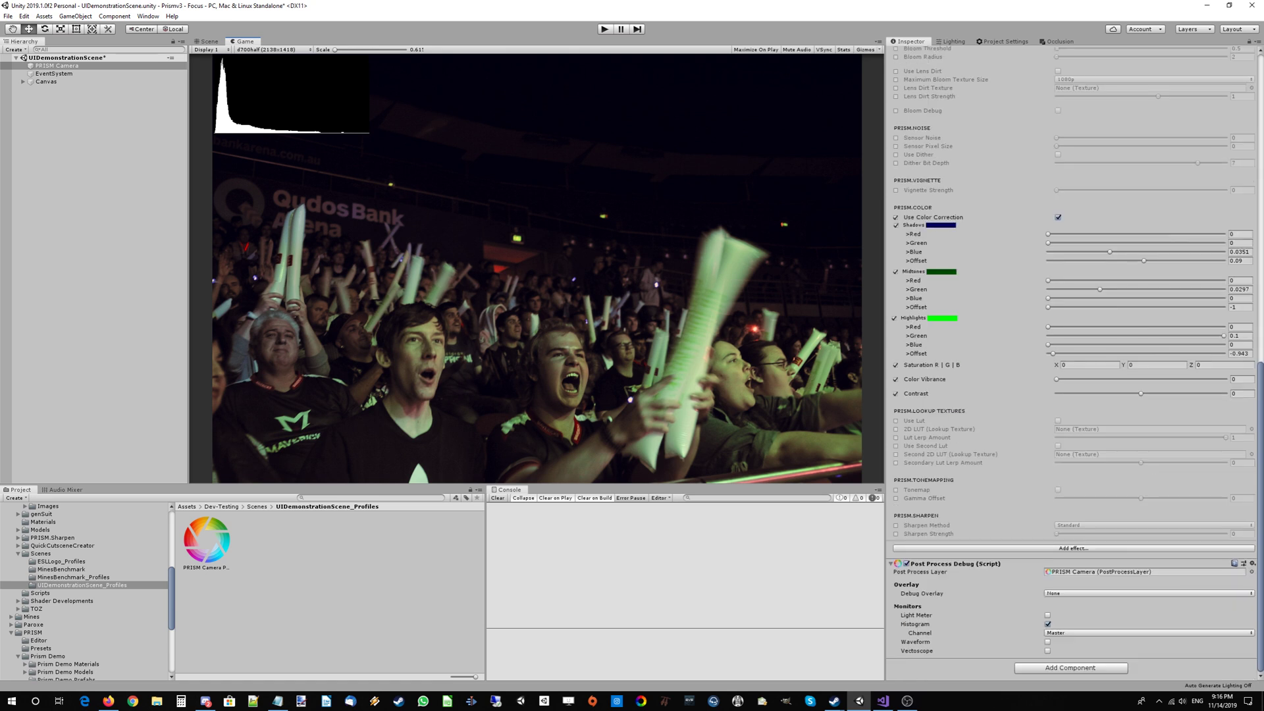
mouse_move(1223, 336)
left_mouse_down()
mouse_move(1047, 336)
mouse_move(1224, 353)
left_mouse_up()
scroll(629, 407, "up", 10)
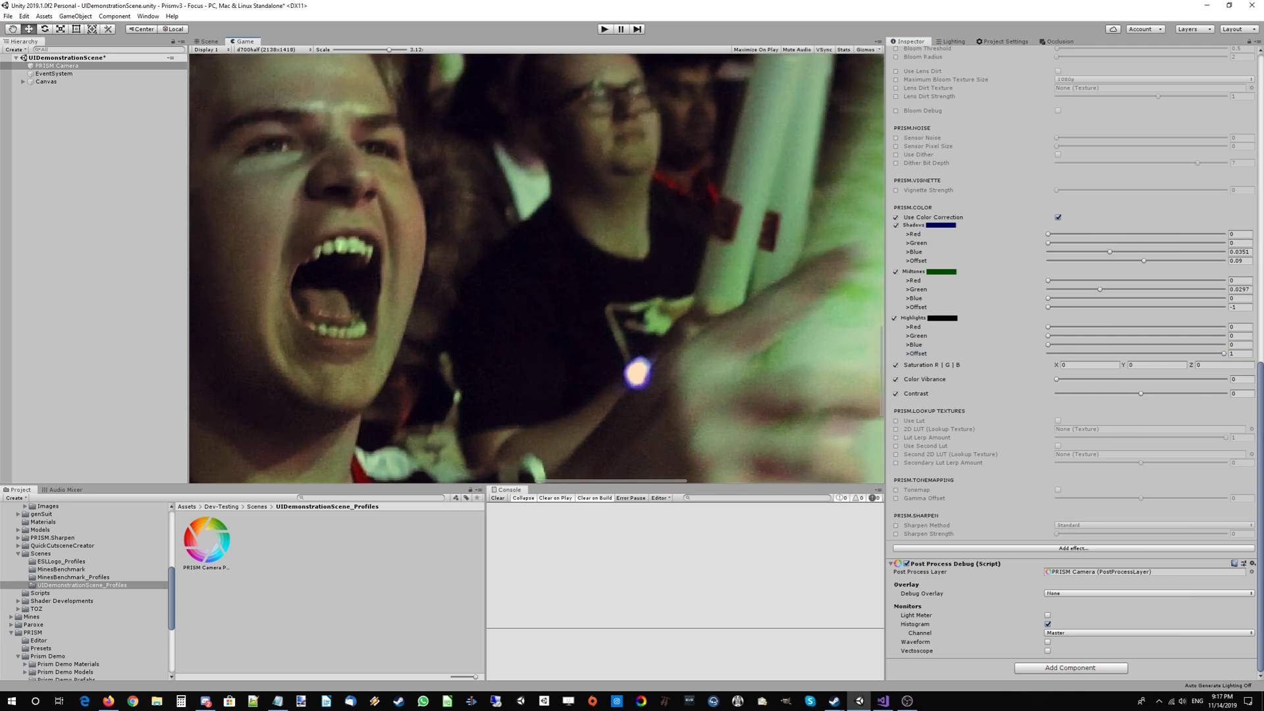
mouse_move(1048, 327)
left_mouse_down()
mouse_move(1223, 327)
mouse_move(1047, 326)
left_mouse_up()
scroll(667, 376, "down", 5)
scroll(666, 375, "down", 3)
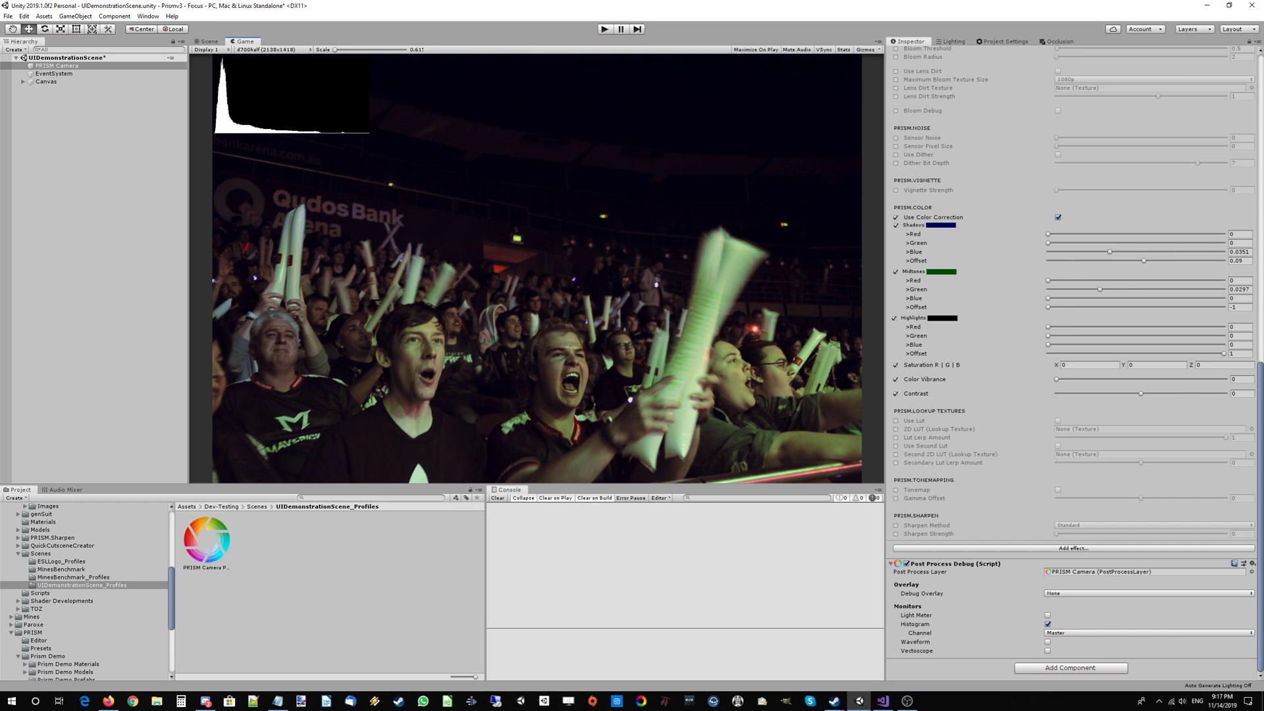
Step: Try Color Vibrance, leave it at 0, and try Contrast at 1 before reducing it to about 0.693
scroll(1073, 362, "up", 5)
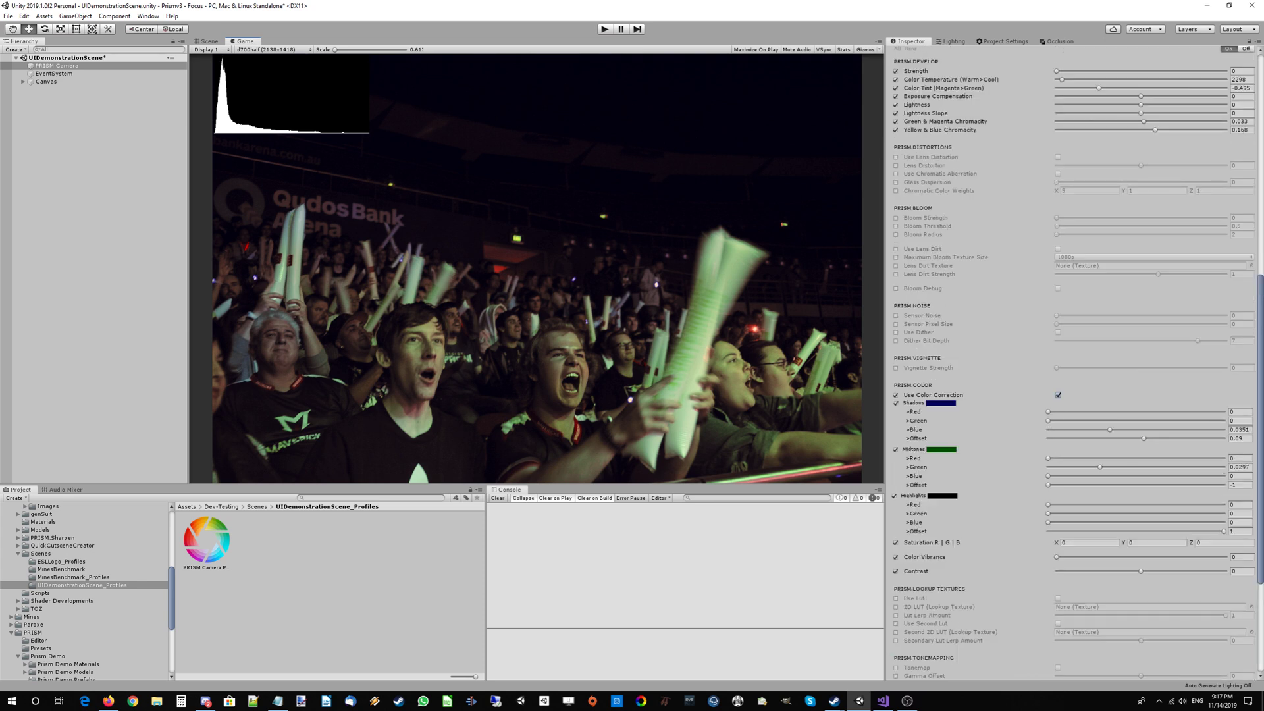
scroll(1073, 362, "down", 3)
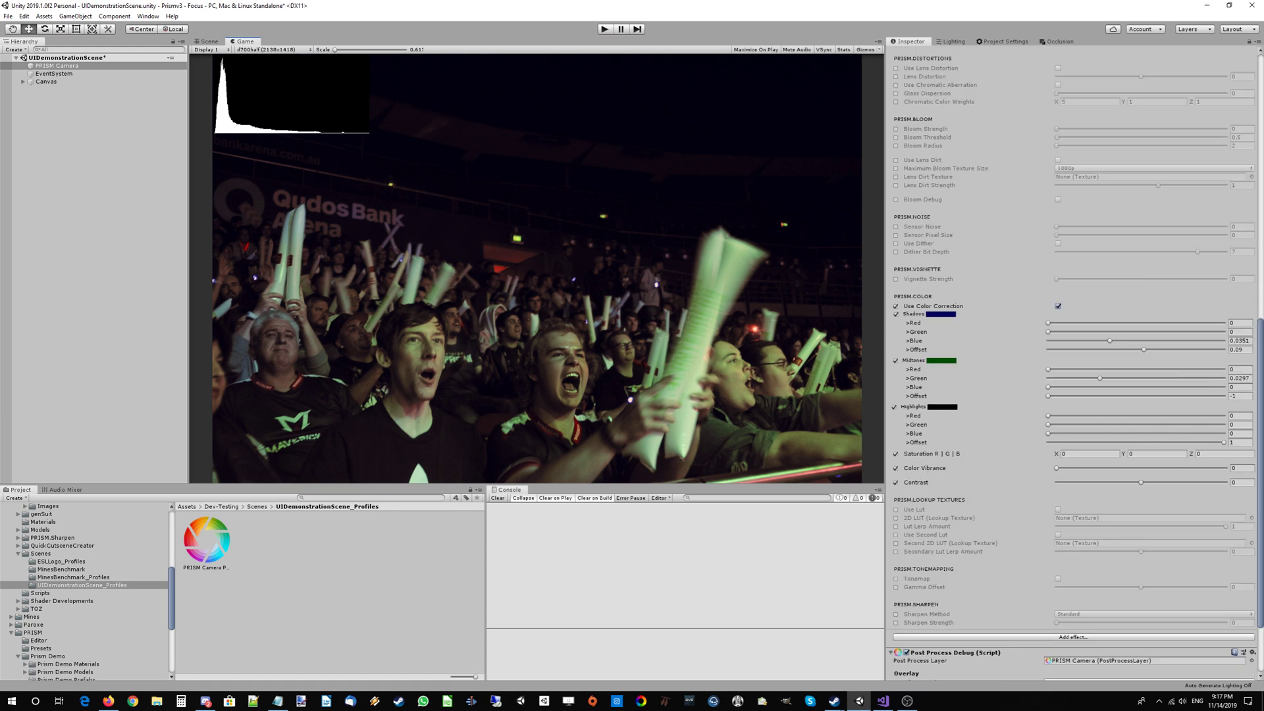
mouse_move(1057, 468)
left_mouse_down()
mouse_move(1159, 468)
mouse_move(1056, 468)
left_mouse_up()
key("ctrl+2")
left_click_drag(1141, 482, 1226, 482)
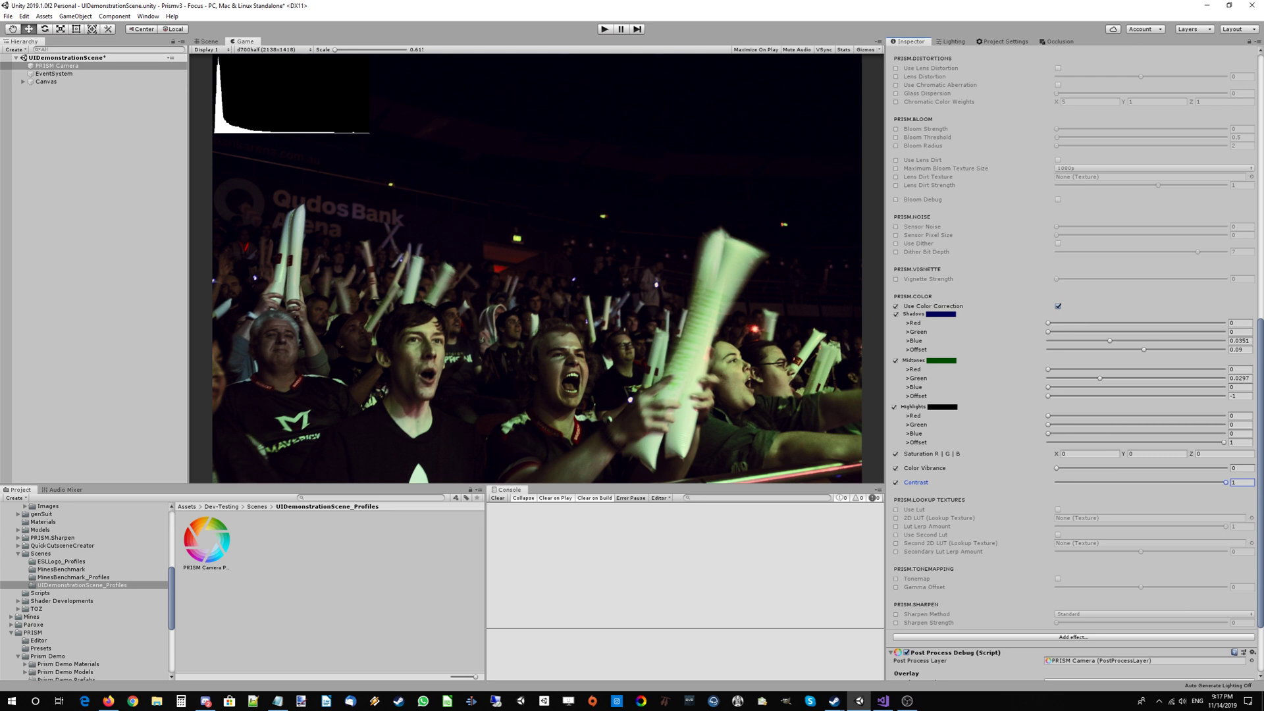
left_click_drag(1226, 482, 1200, 482)
Step: Turn the PRISM override off and back on to compare the color-corrected photo with the original
scroll(1073, 362, "up", 8)
left_click(903, 217)
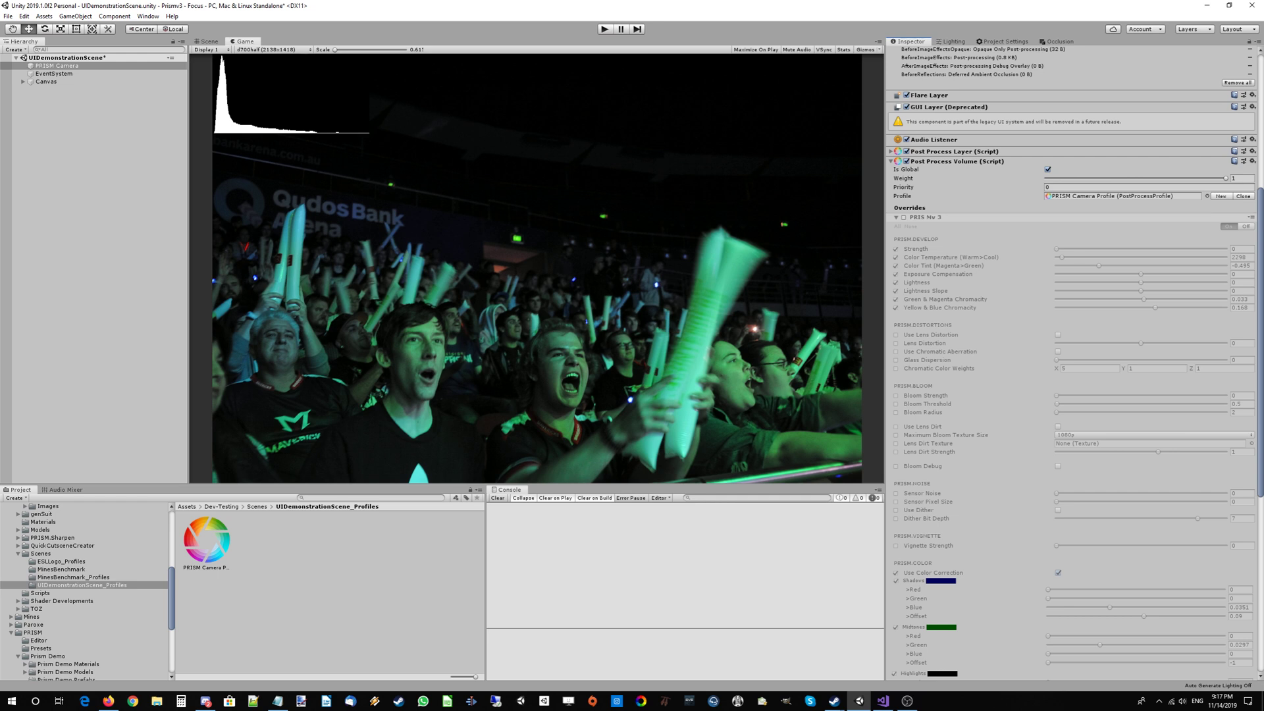
left_click(903, 217)
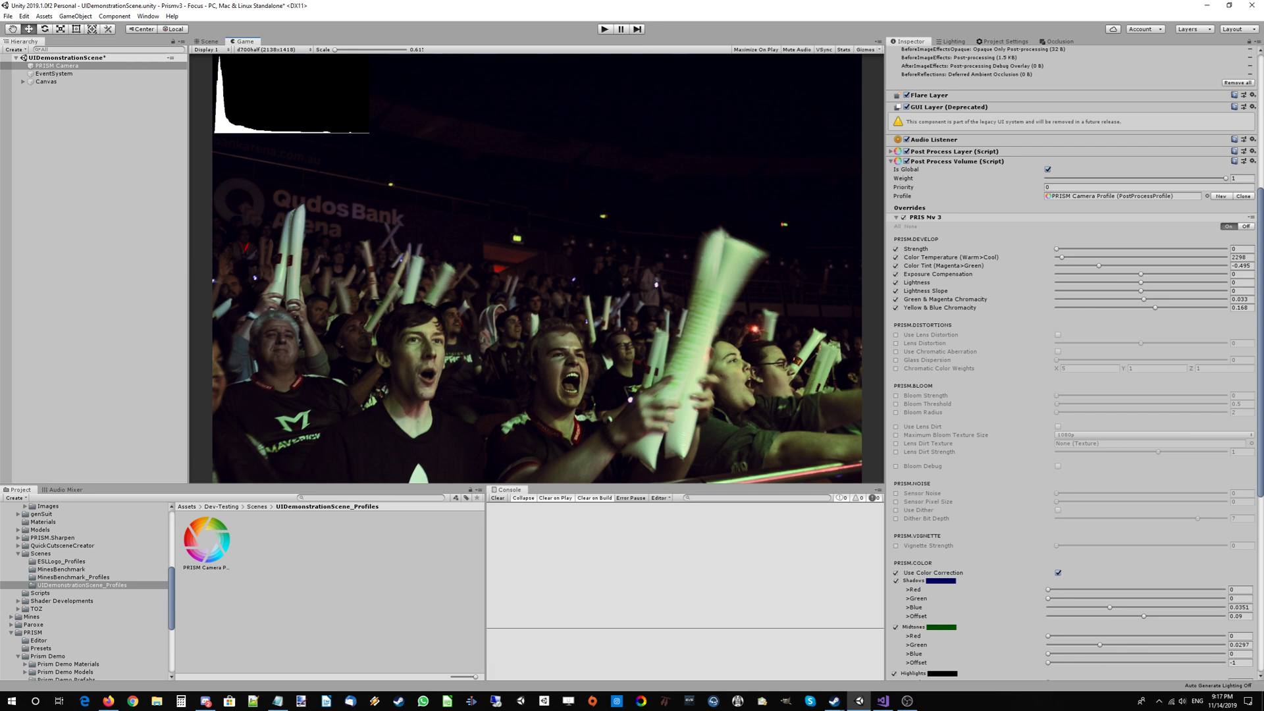
scroll(935, 349, "down", 3)
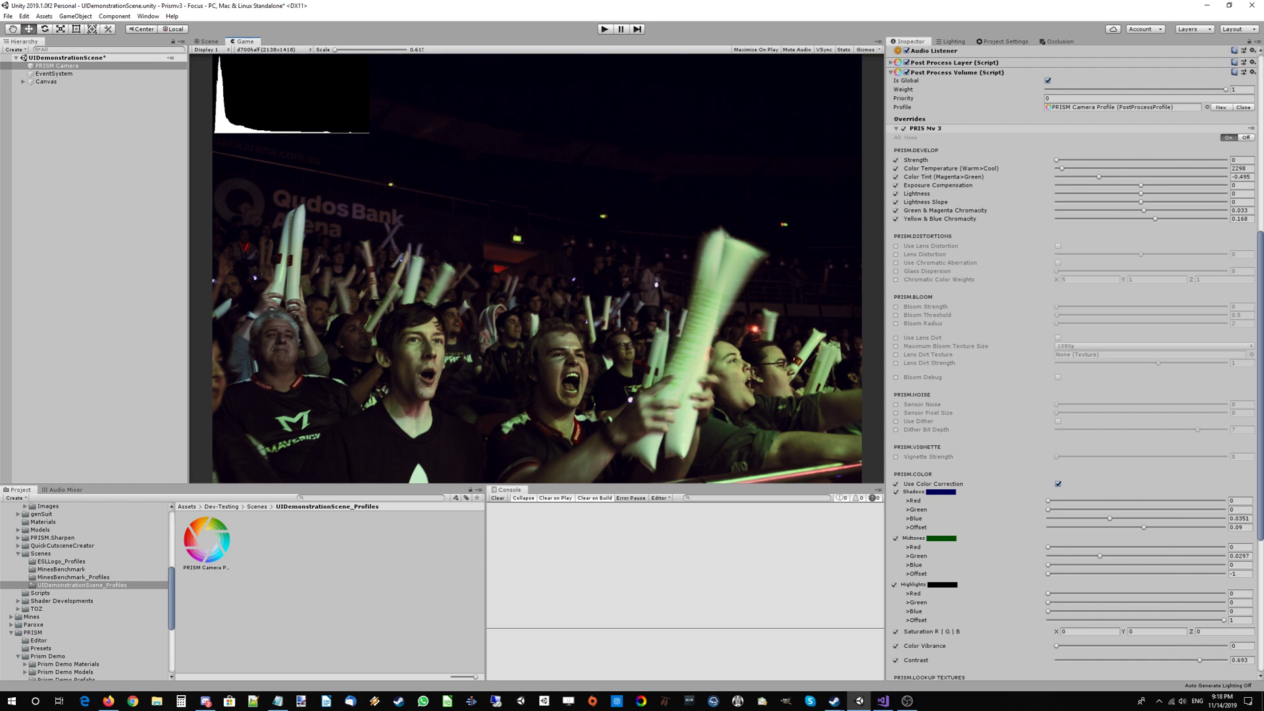
scroll(1073, 362, "down", 3)
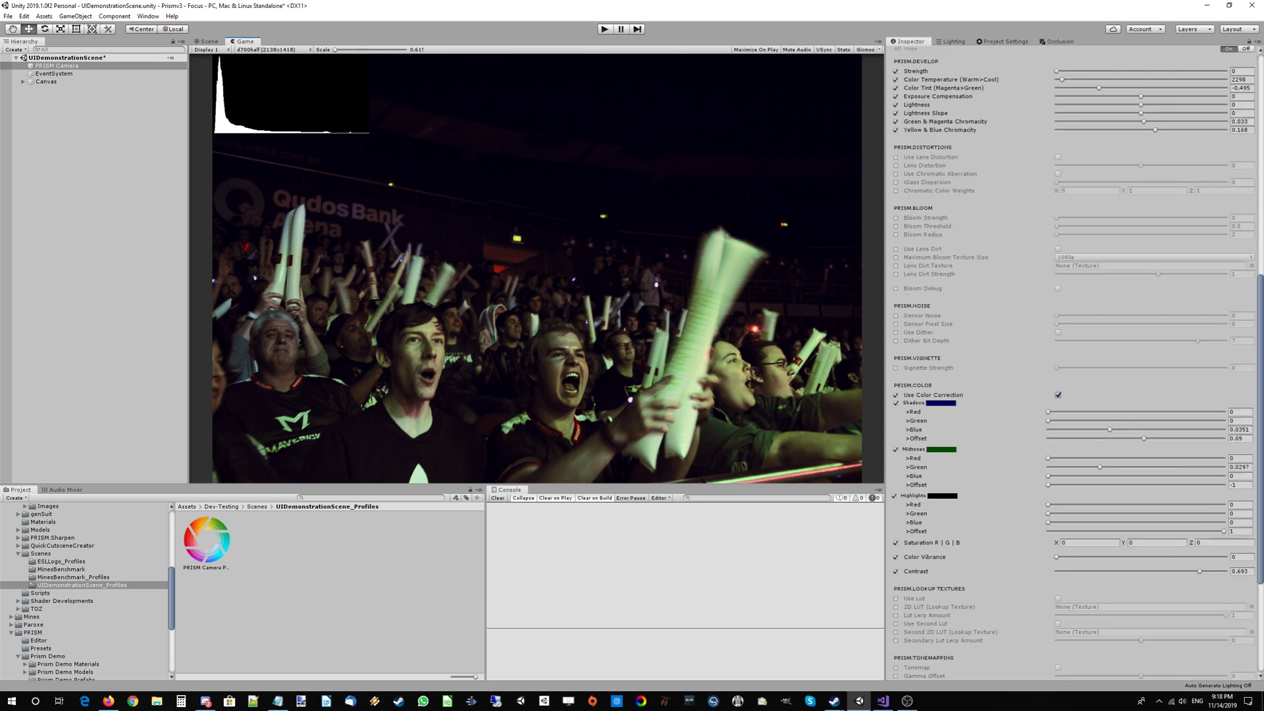
scroll(1073, 362, "up", 3)
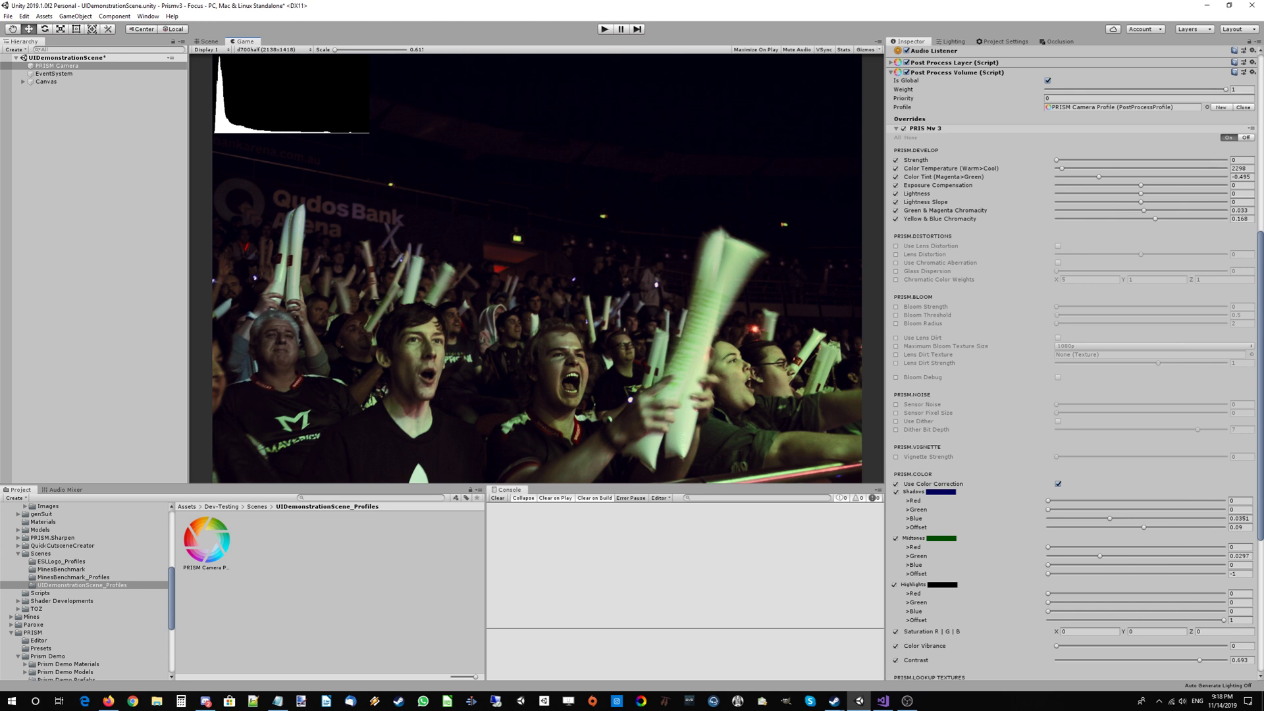
scroll(1073, 362, "down", 3)
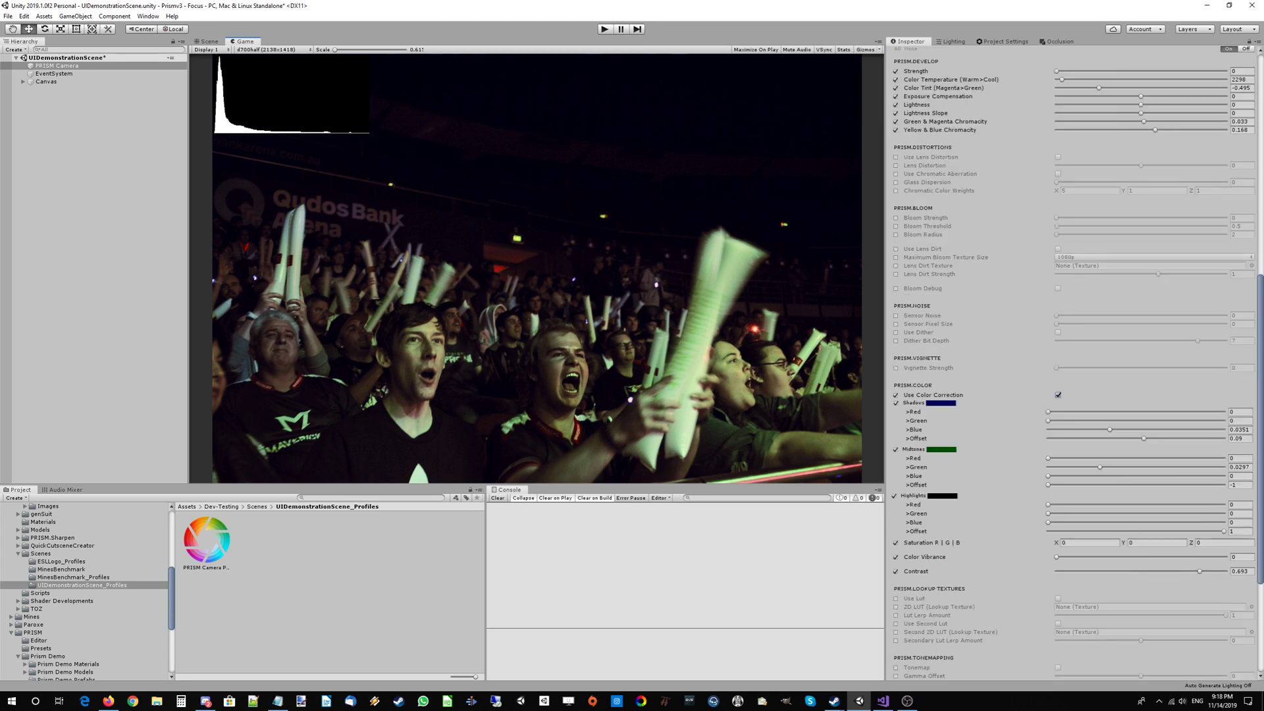
Step: Review the PRISM override's settings from PRISM.DEVELOP through PRISM.SHARPEN alongside the graded photo
scroll(1073, 363, "down", 3)
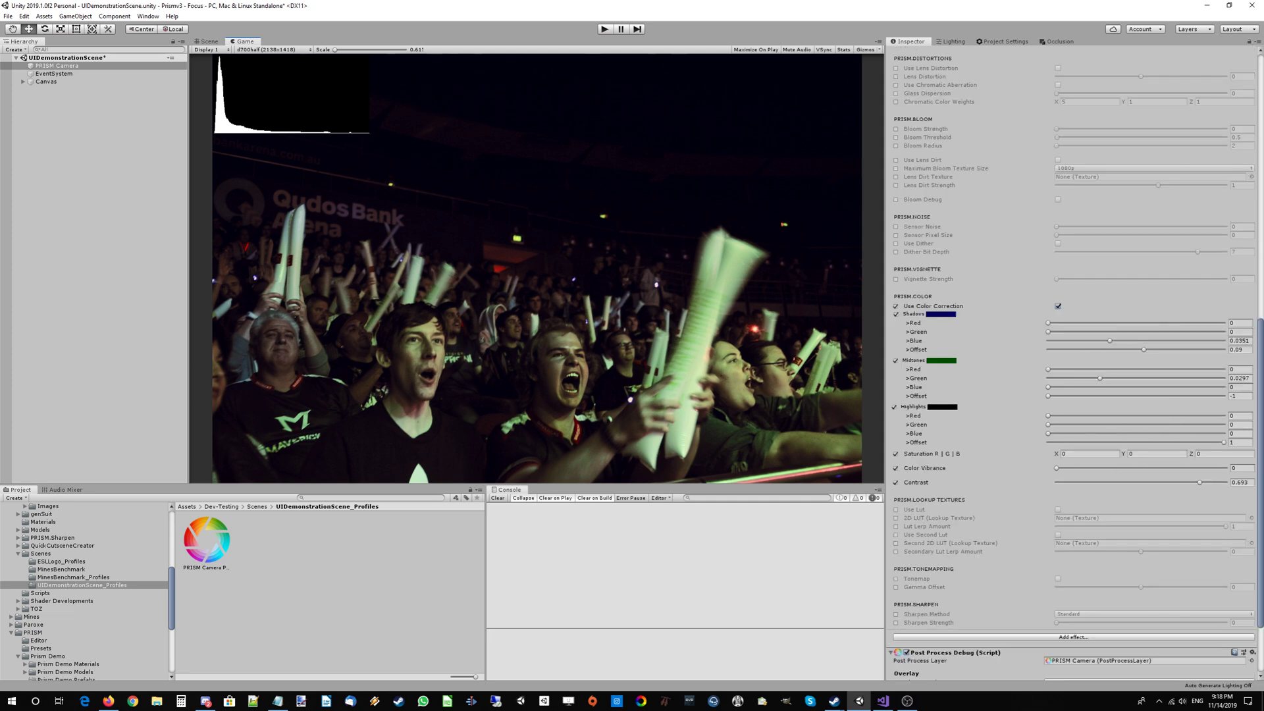
scroll(1073, 362, "up", 3)
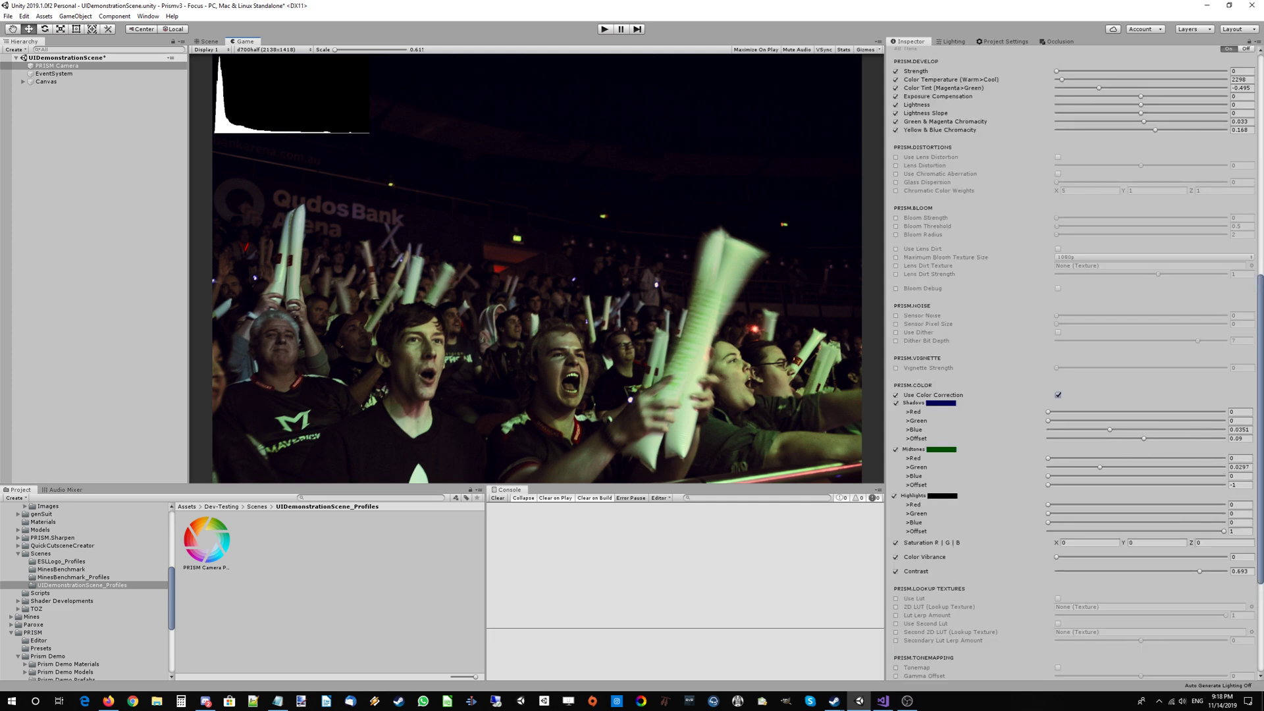
scroll(1073, 362, "up", 3)
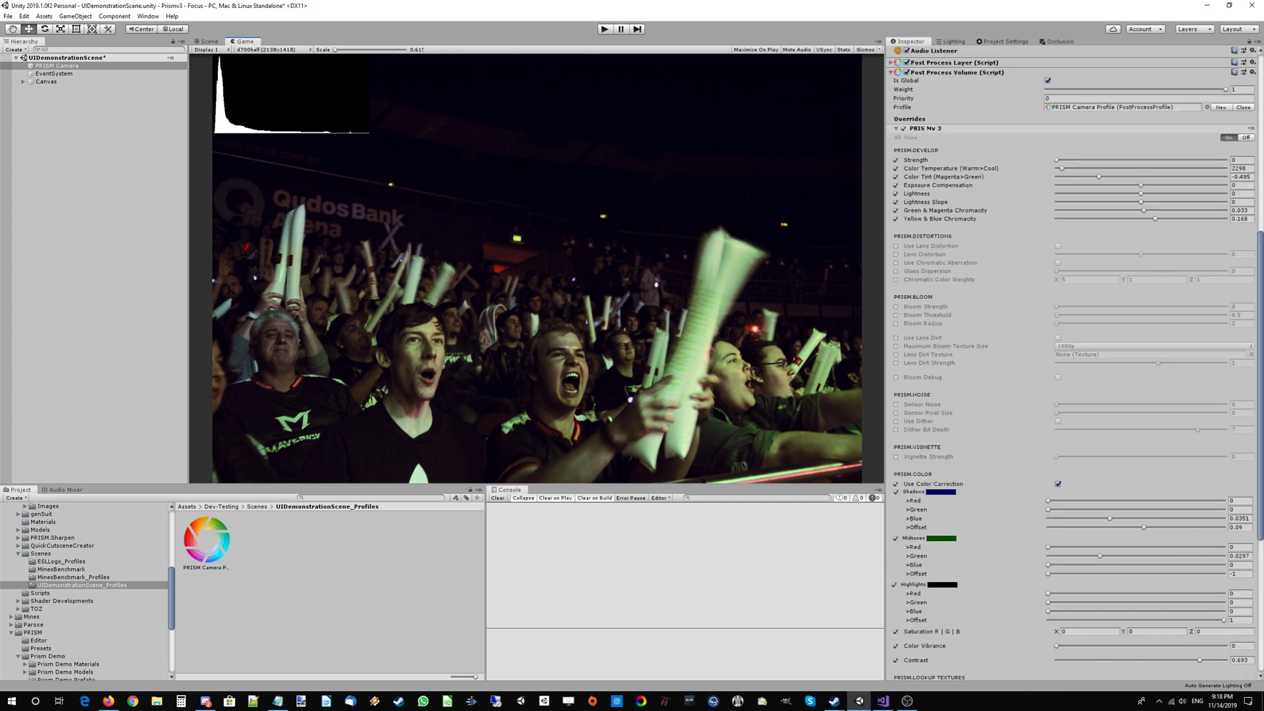
scroll(1074, 363, "down", 3)
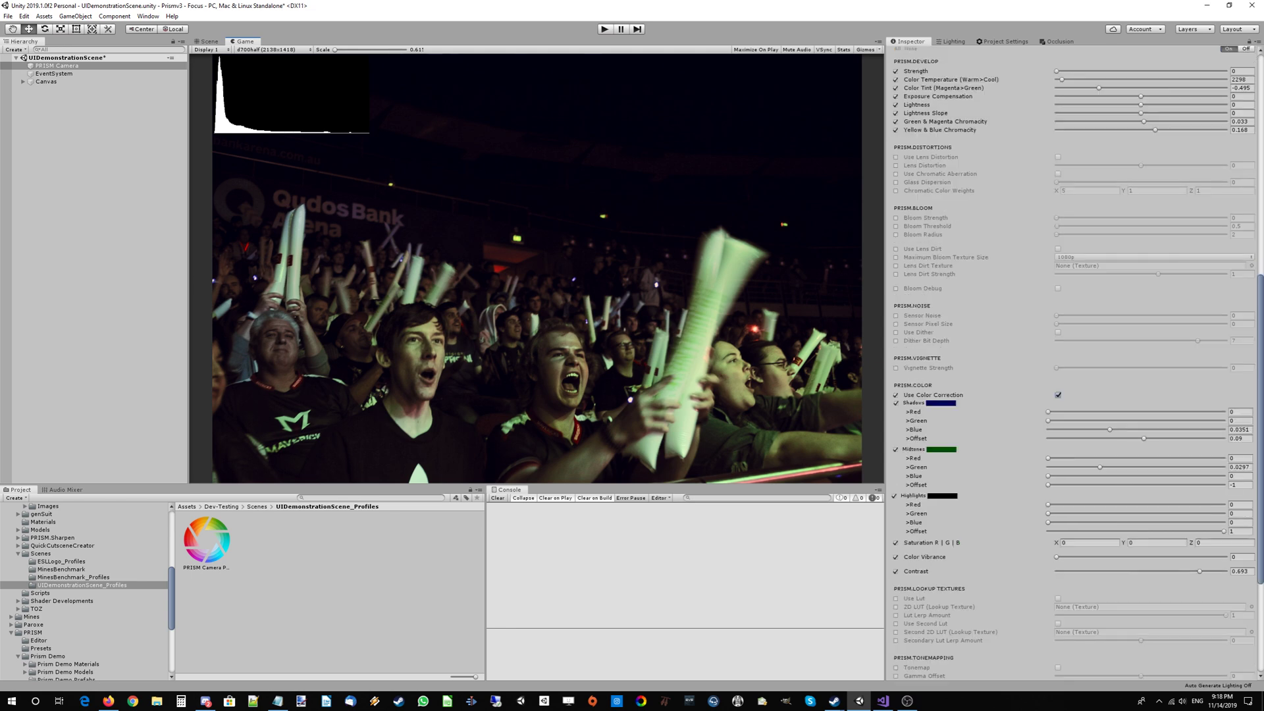
scroll(1074, 362, "down", 3)
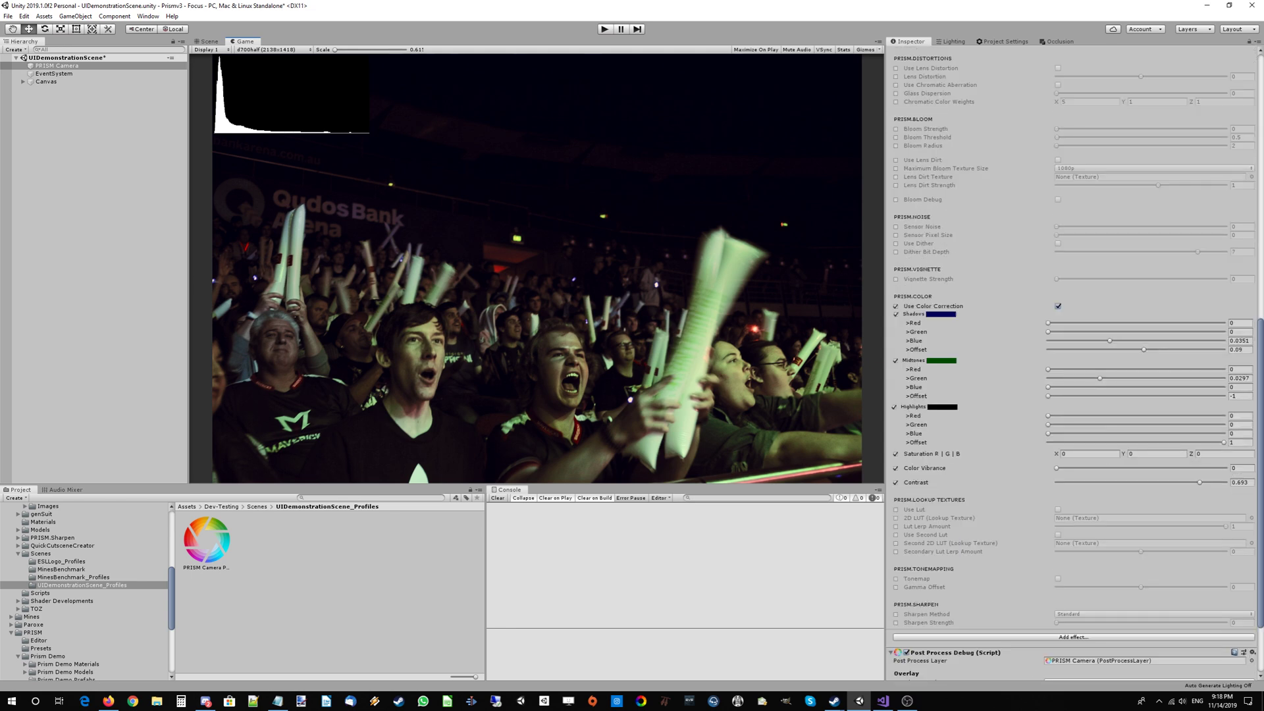
scroll(1074, 363, "up", 3)
scroll(1073, 363, "up", 3)
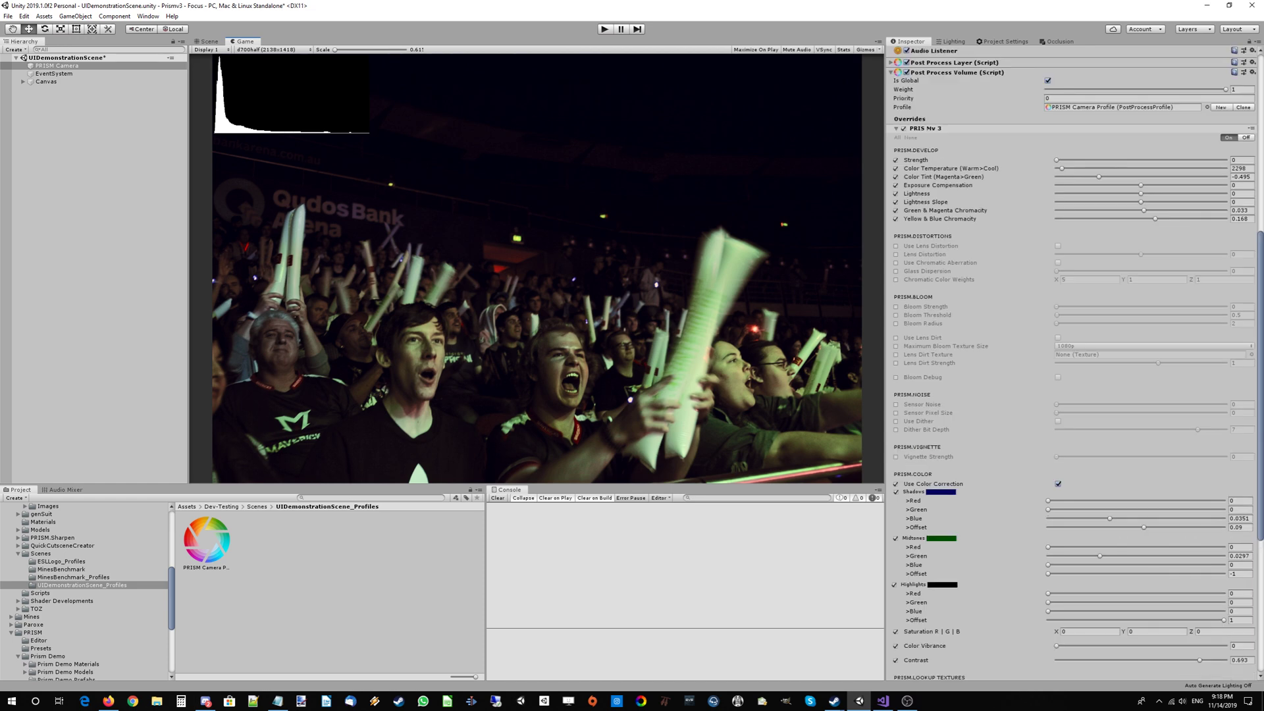
scroll(1074, 362, "down", 3)
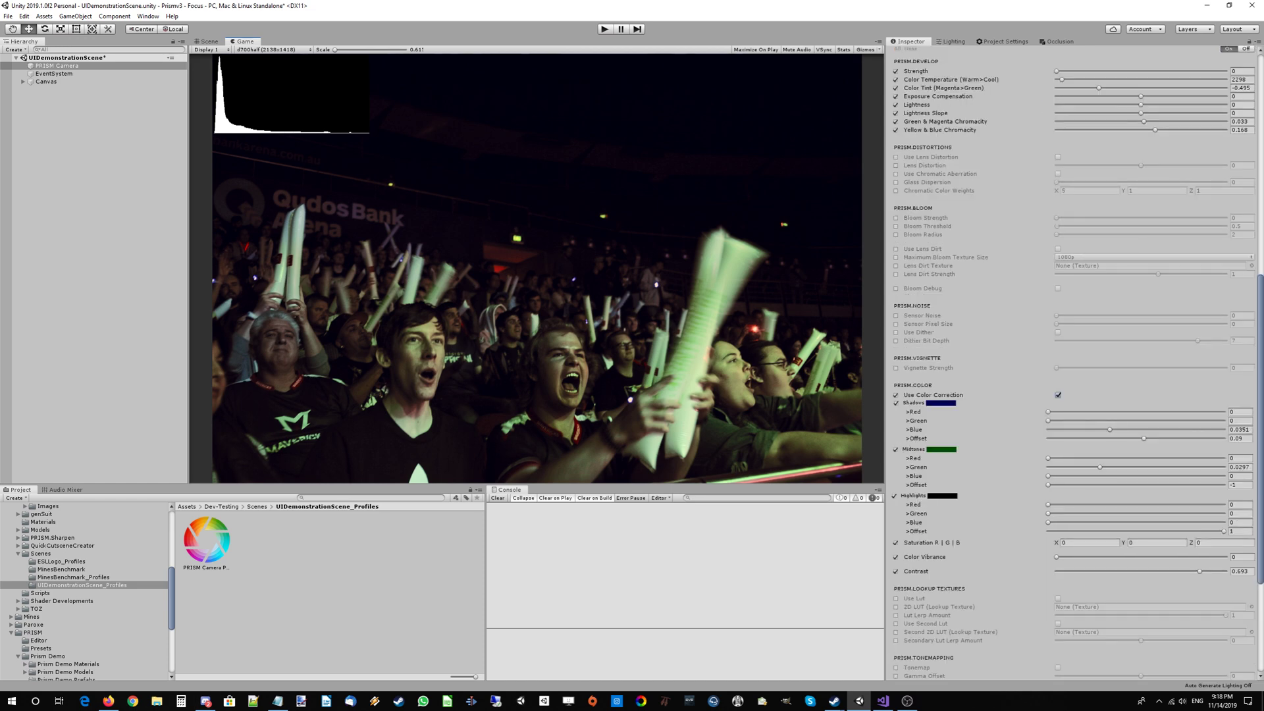
scroll(1073, 362, "up", 3)
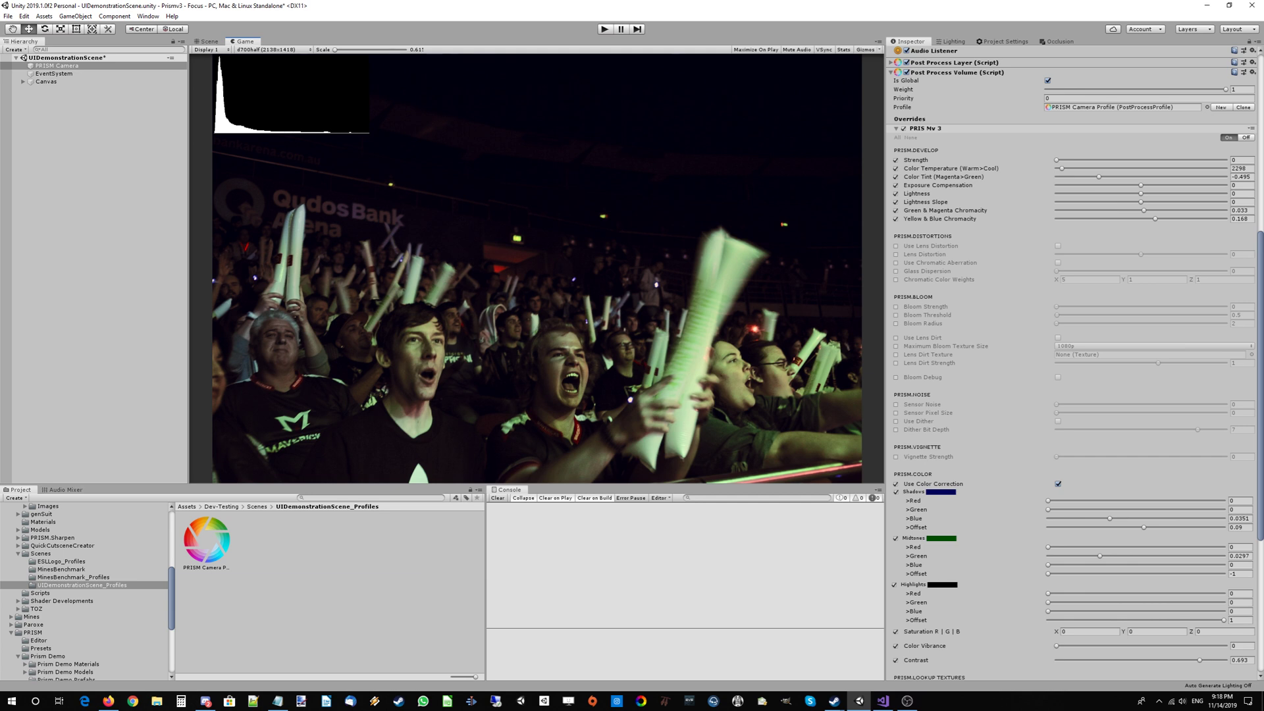
scroll(1073, 362, "down", 3)
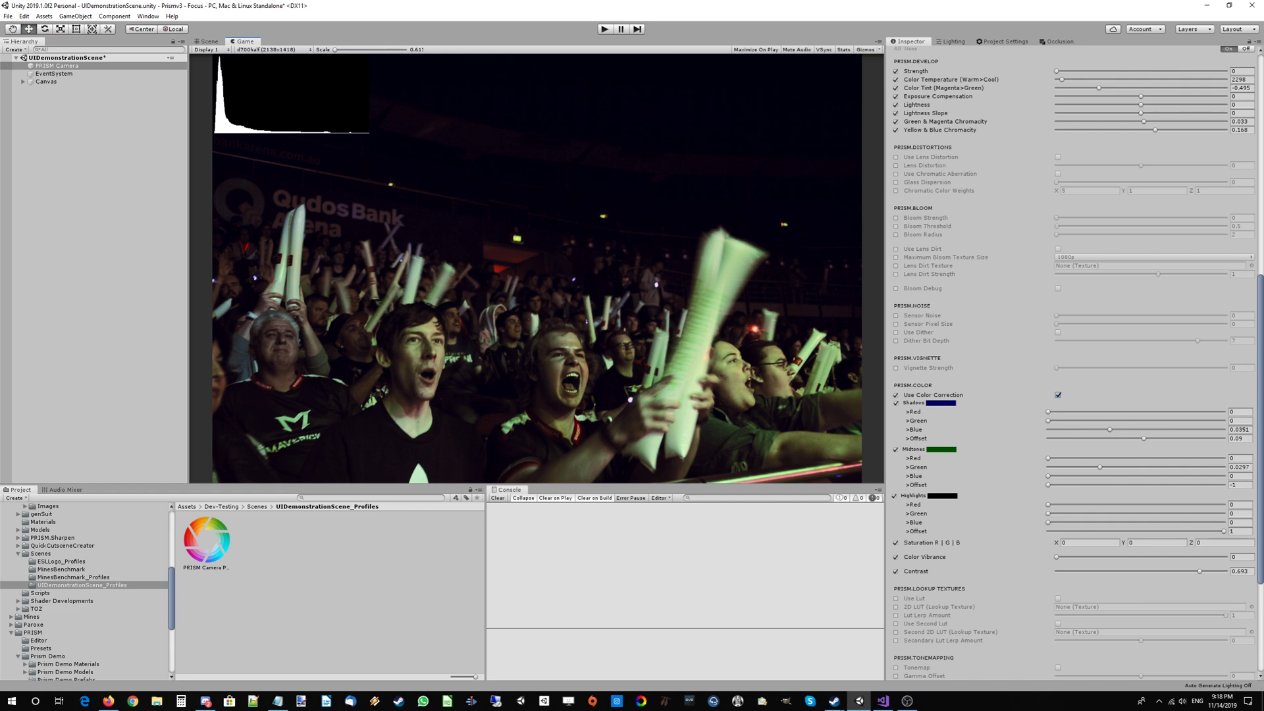
scroll(1073, 363, "down", 3)
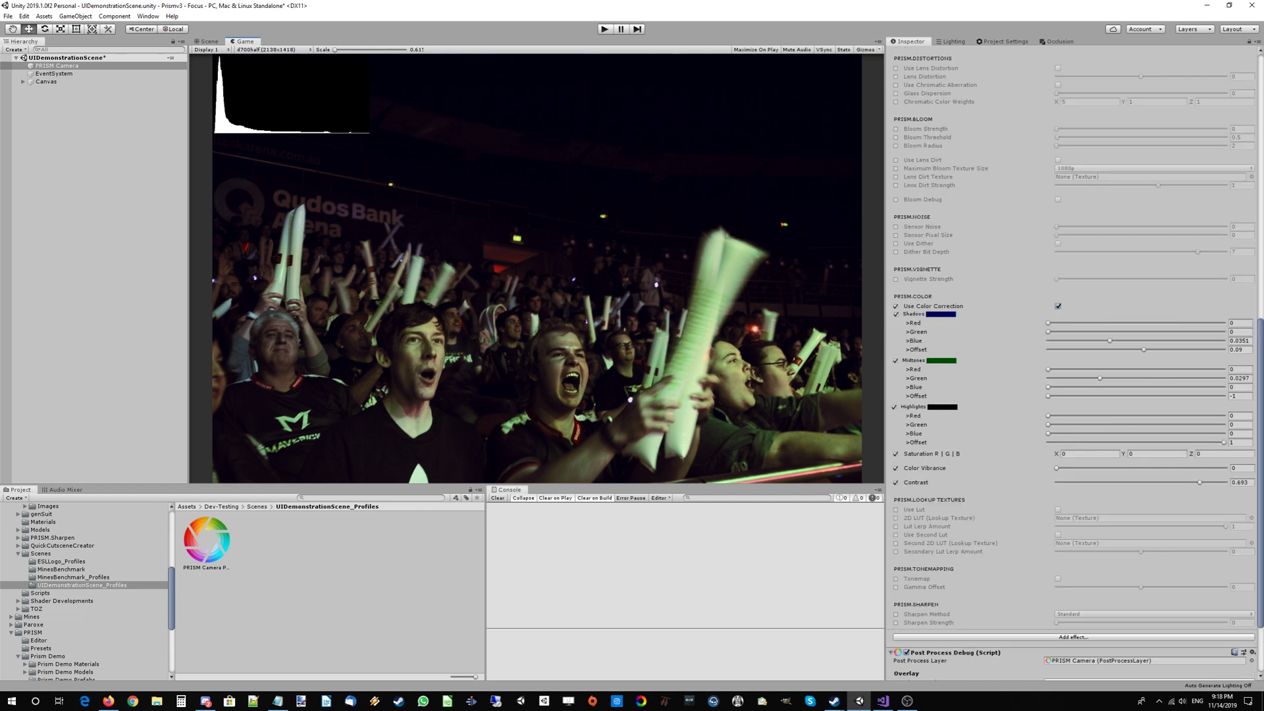
scroll(1074, 363, "up", 6)
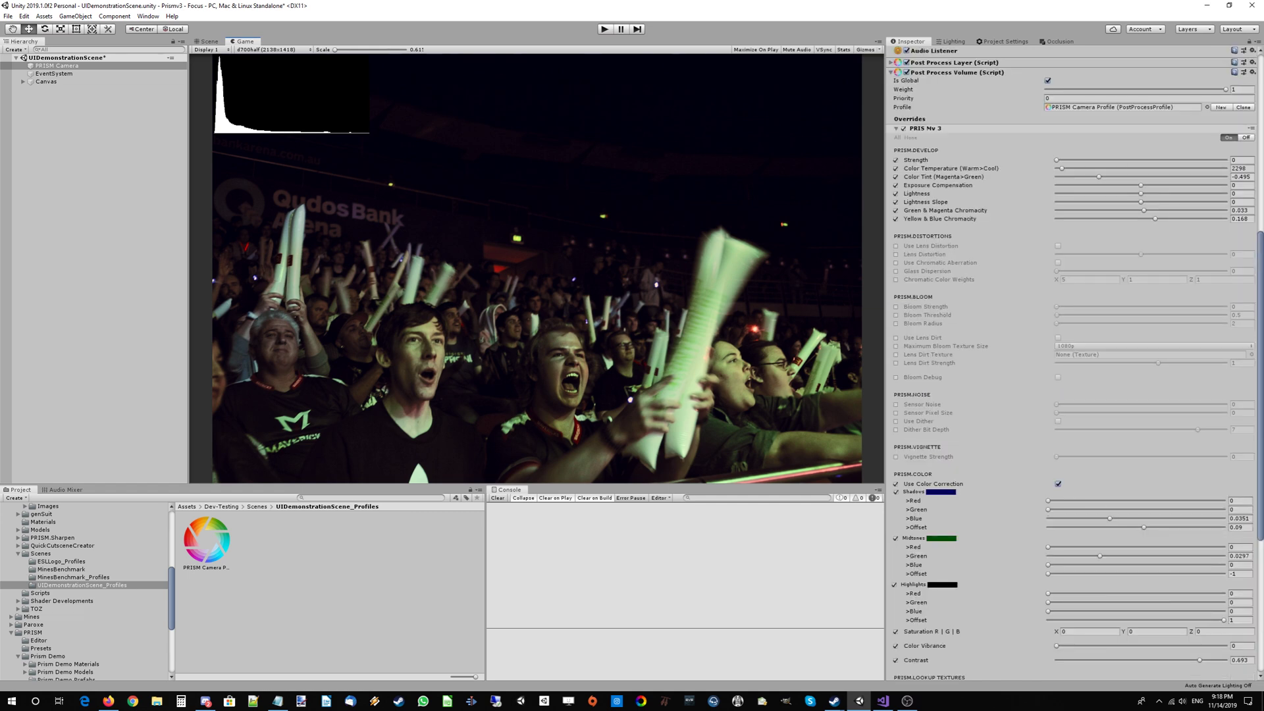
scroll(1074, 362, "down", 6)
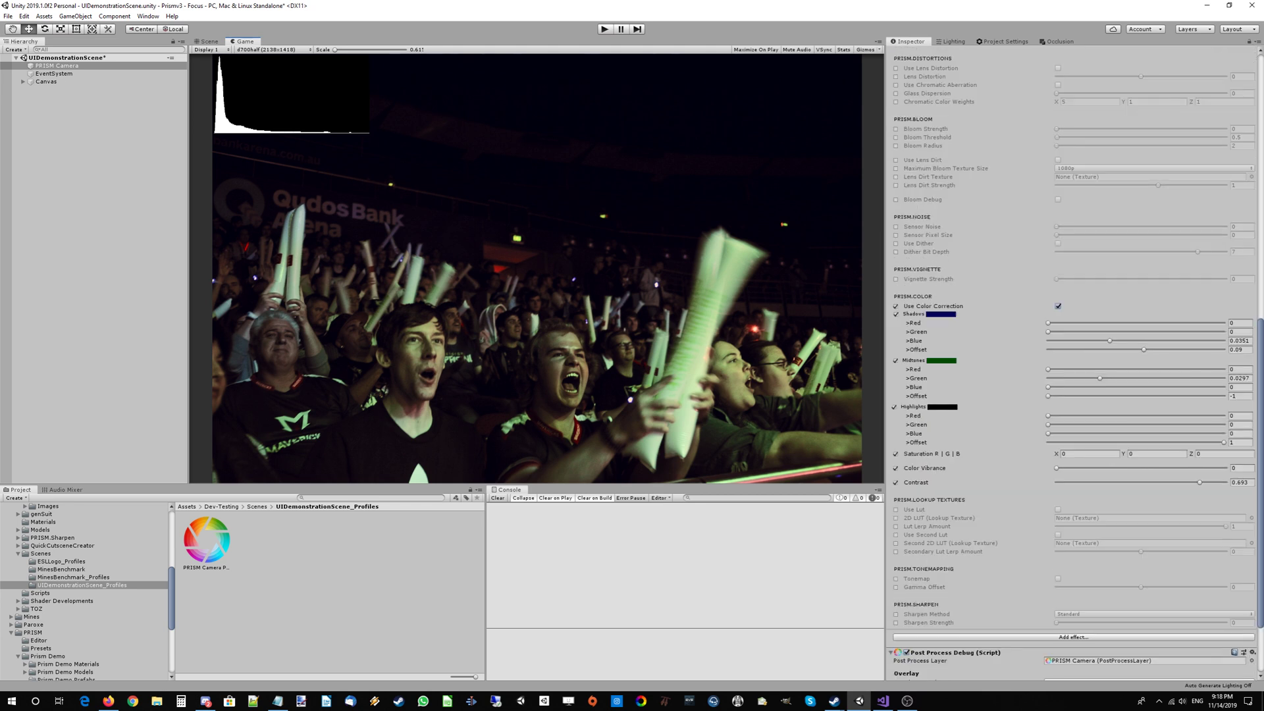
Step: Enable the Use Lut and 2D LUT overrides under PRISM.LOOKUP TEXTURES and turn Use Lut on
left_click(896, 509)
left_click(895, 518)
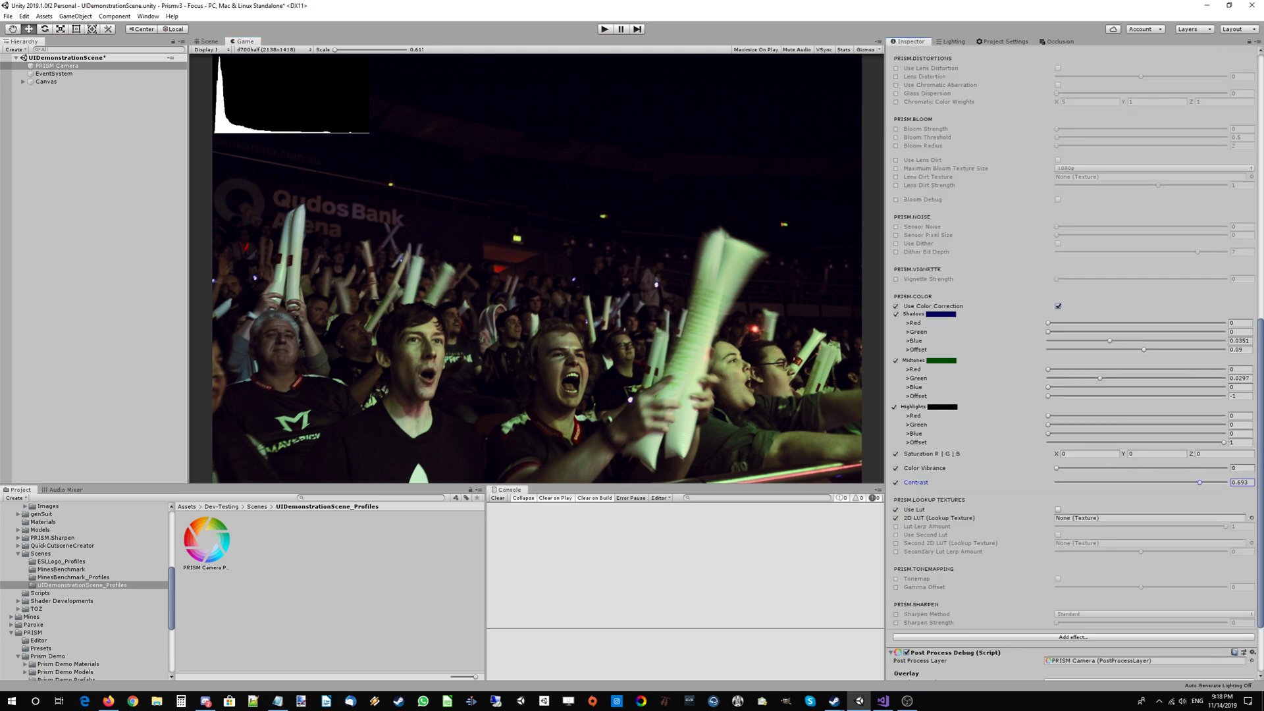
left_click(1058, 509)
Step: Assign the LUT-evengreener_1.42.3 texture from the PRISMV3 Textures/LUTs folder as the 2D LUT
scroll(84, 591, "down", 5)
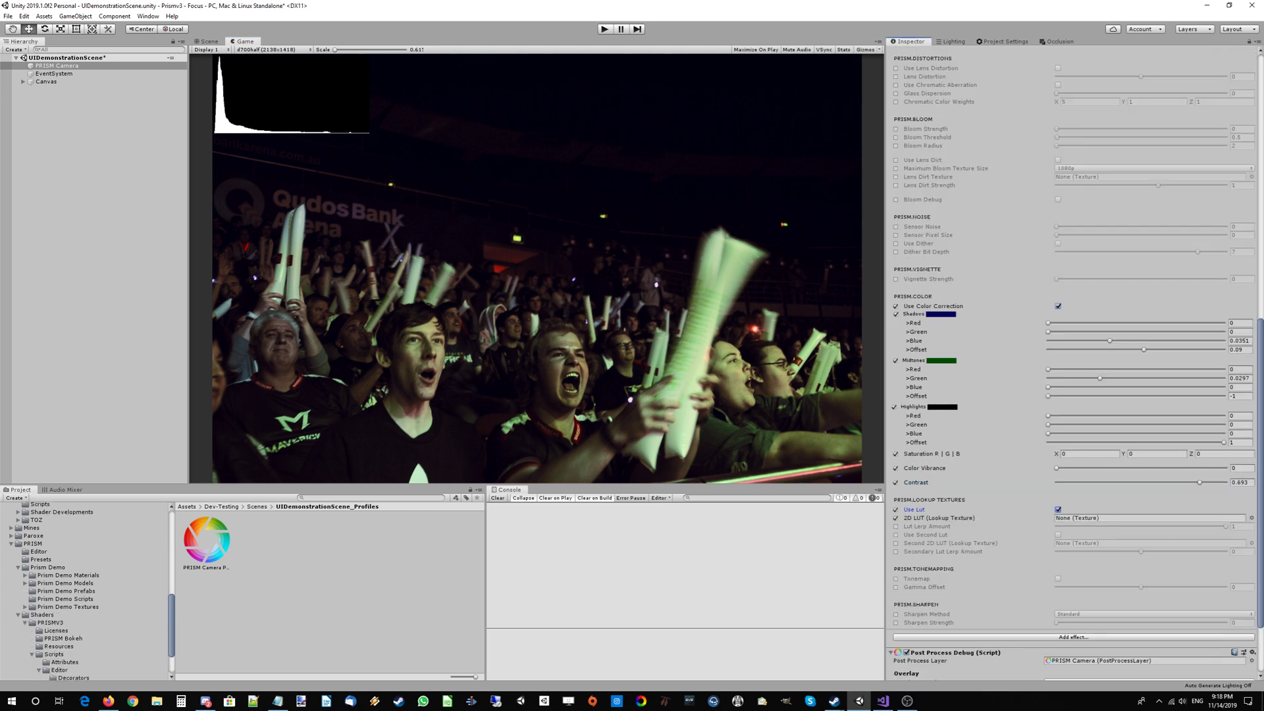
left_click(64, 644)
left_click(58, 651)
left_click_drag(384, 540, 1153, 519)
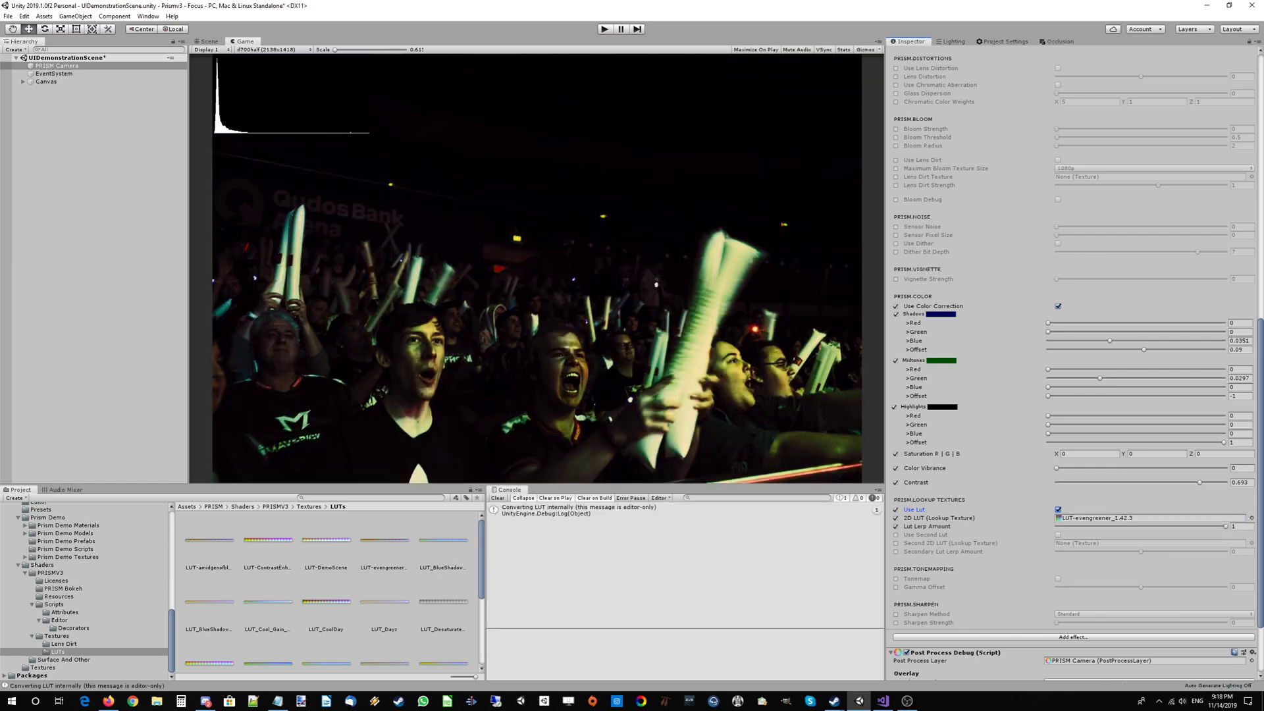
Step: Set the Lut Lerp Amount of the assigned 2D LUT to -1
mouse_move(1226, 526)
left_mouse_down()
mouse_move(1080, 526)
mouse_move(1226, 526)
left_mouse_up()
type("-1")
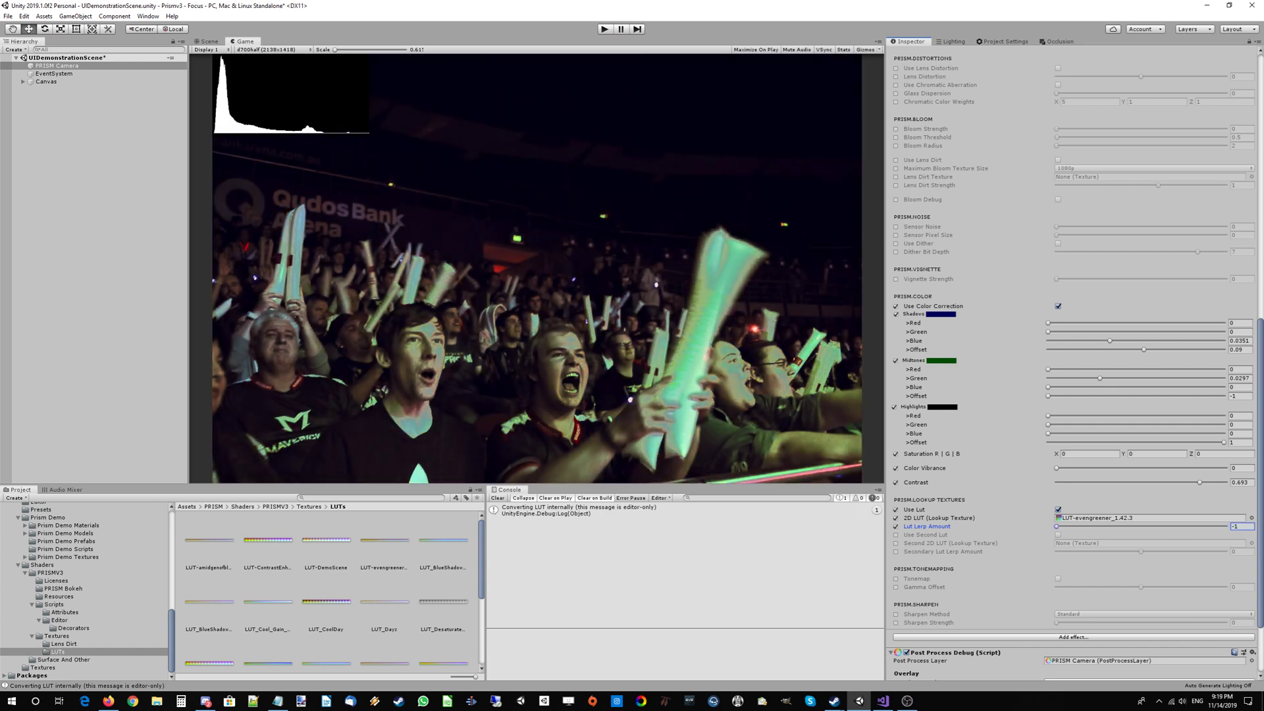
scroll(1073, 329, "up", 5)
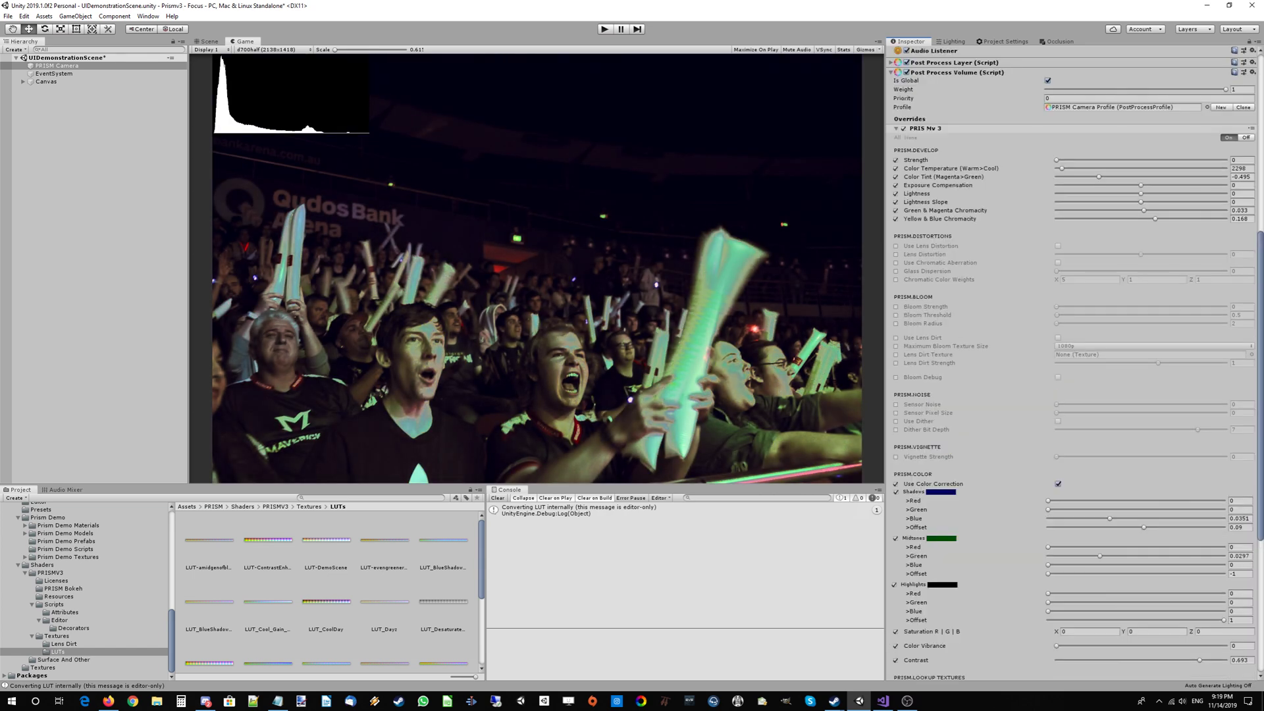